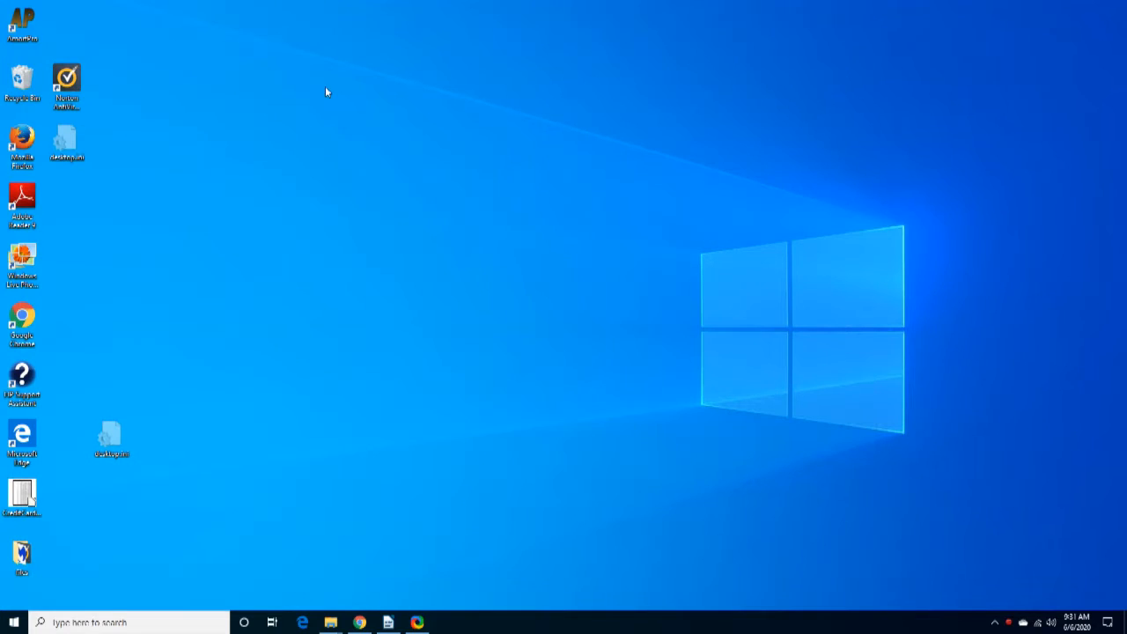
- Launch AmortPro and create a new profile under the person's full name
double_click(27, 27)
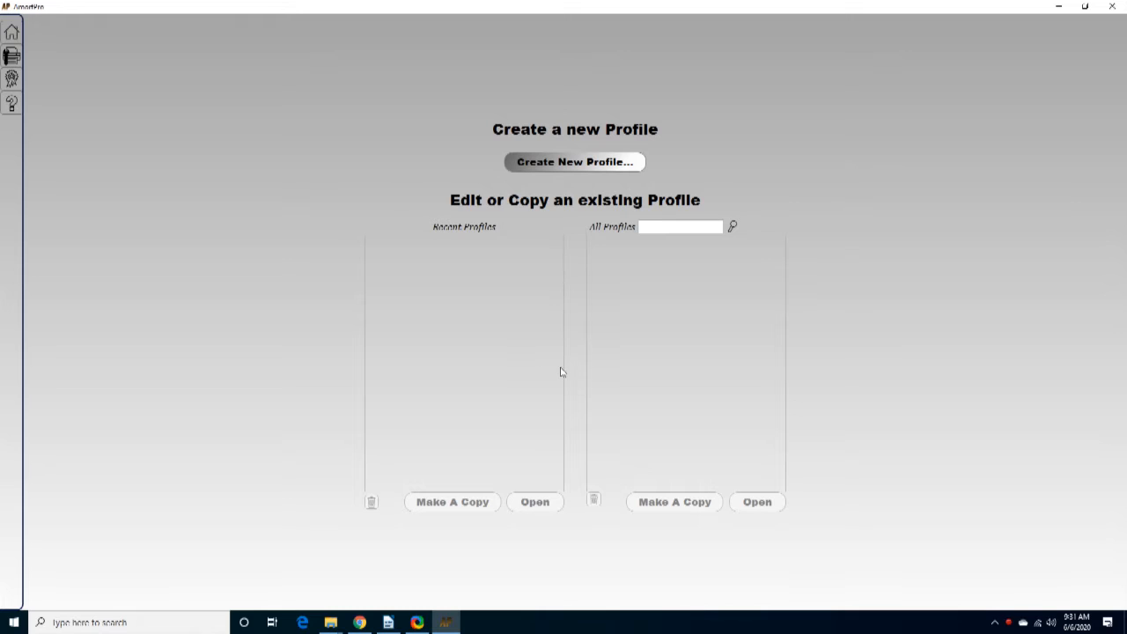
left_click(570, 164)
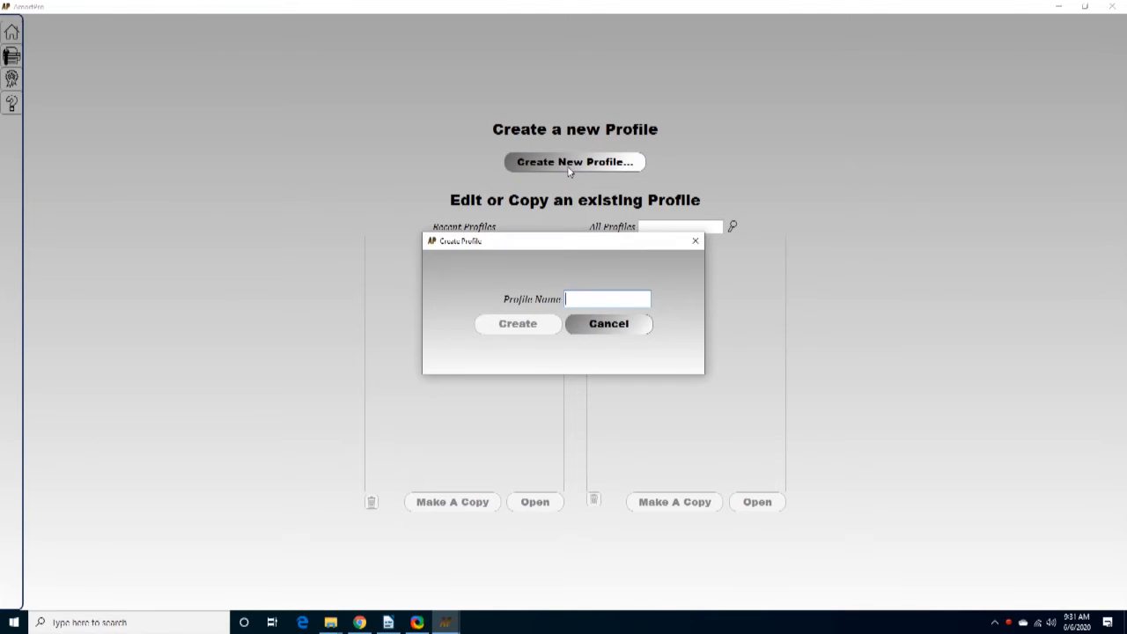
type("John Doe")
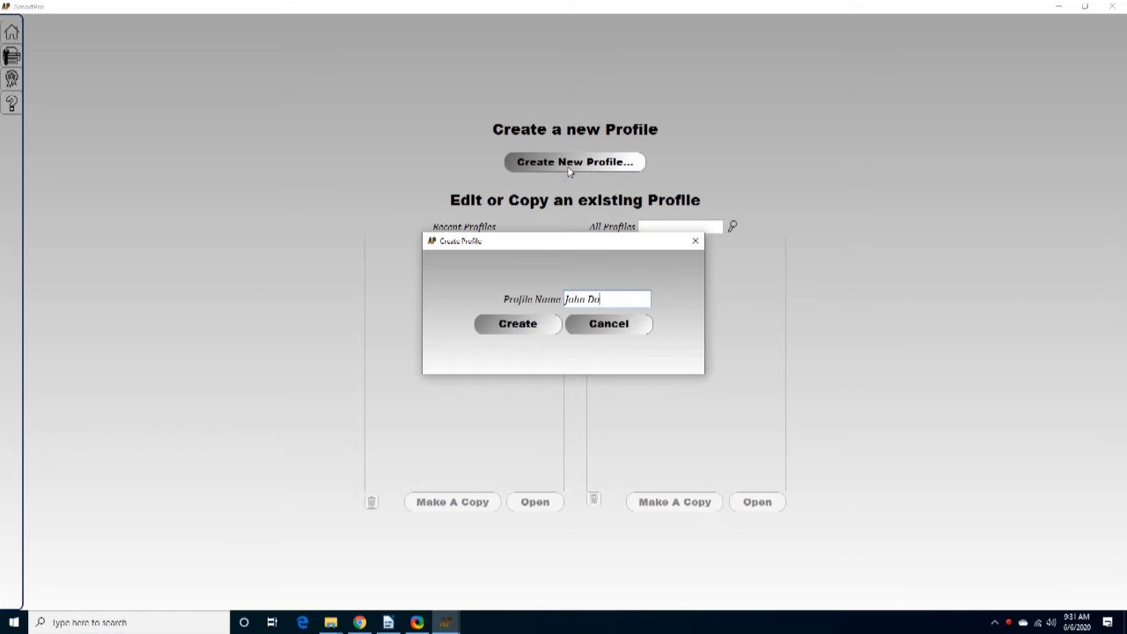
left_click(521, 323)
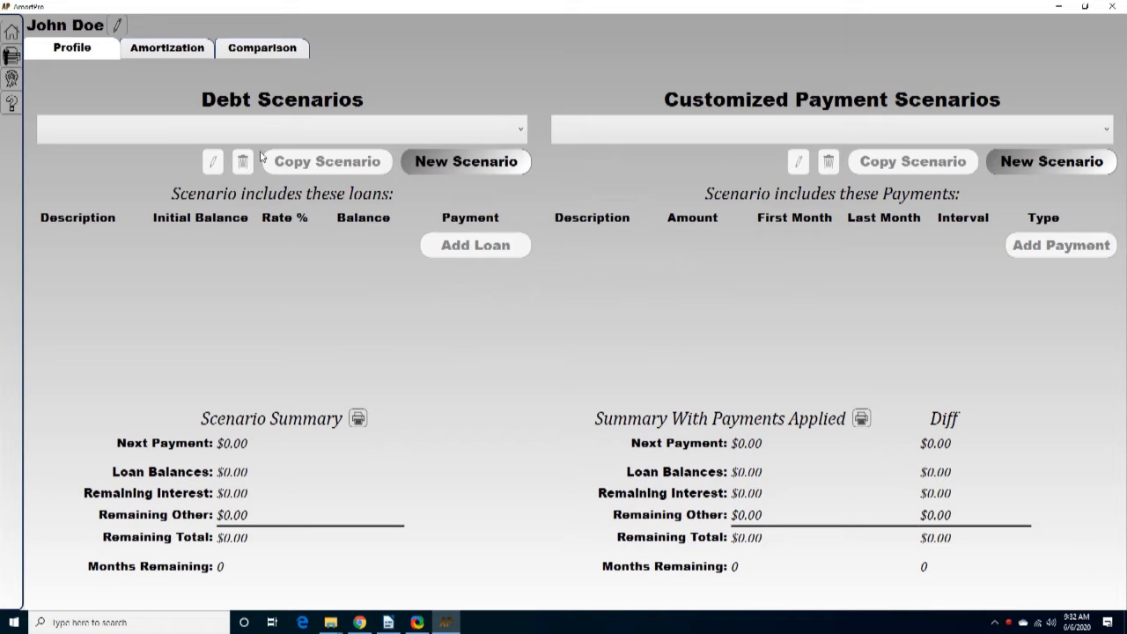
- Create a debt scenario named "New Mortgage" in the profile
left_click(466, 159)
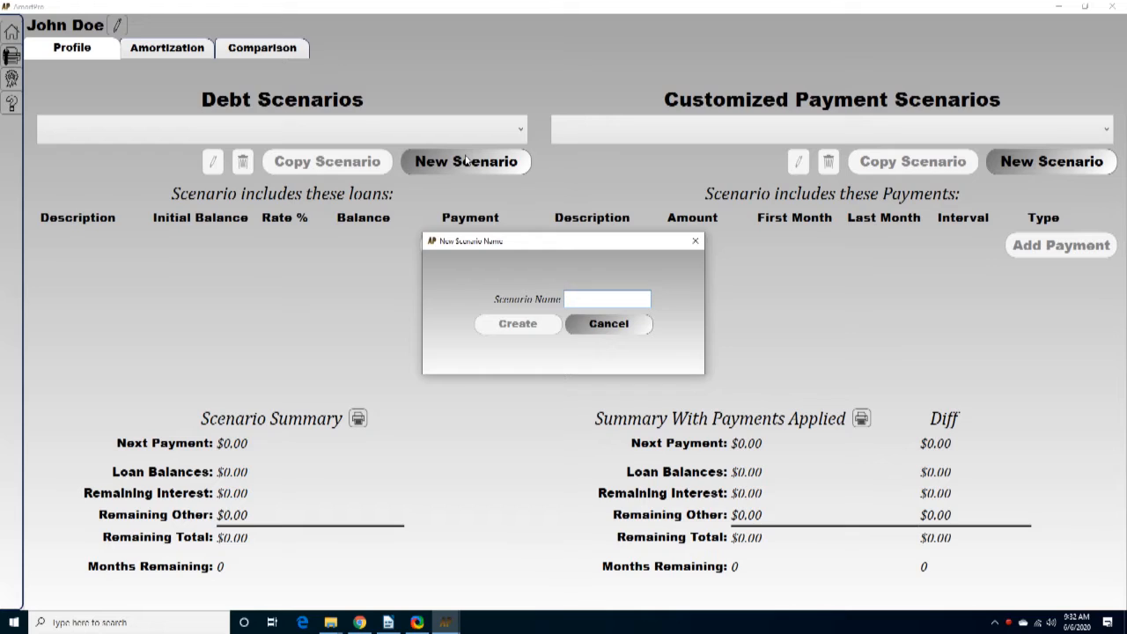
type("New Mo")
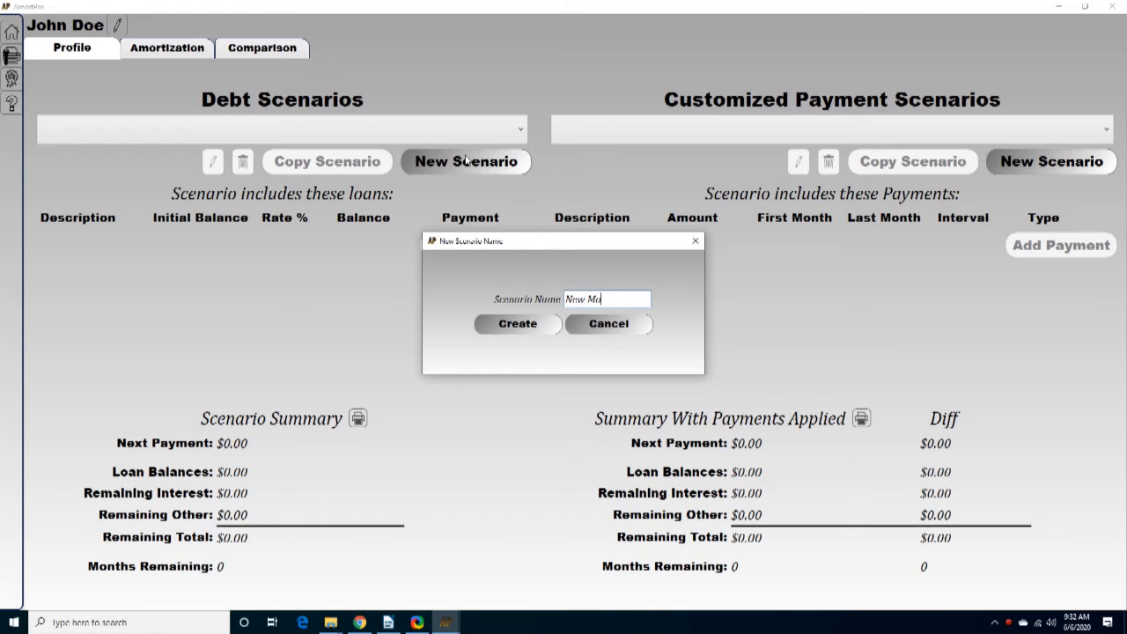
type("rtgage")
left_click(523, 325)
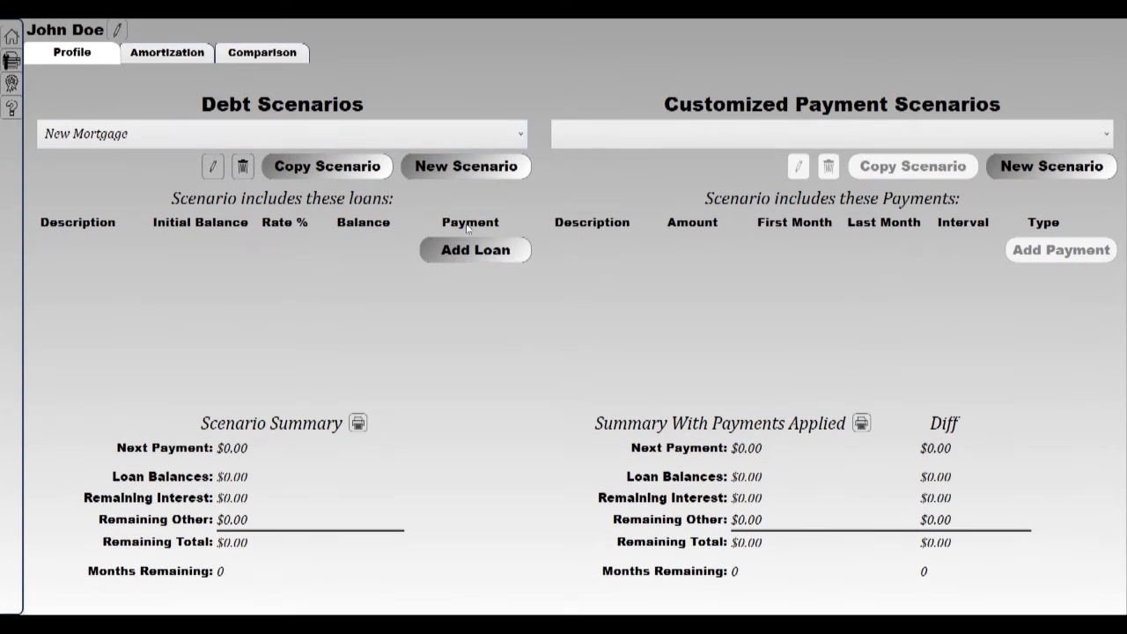
- Start a loan of type New Mortgage in the scenario, described as "new Mortgage", with an initial balance of $120000
left_click(471, 251)
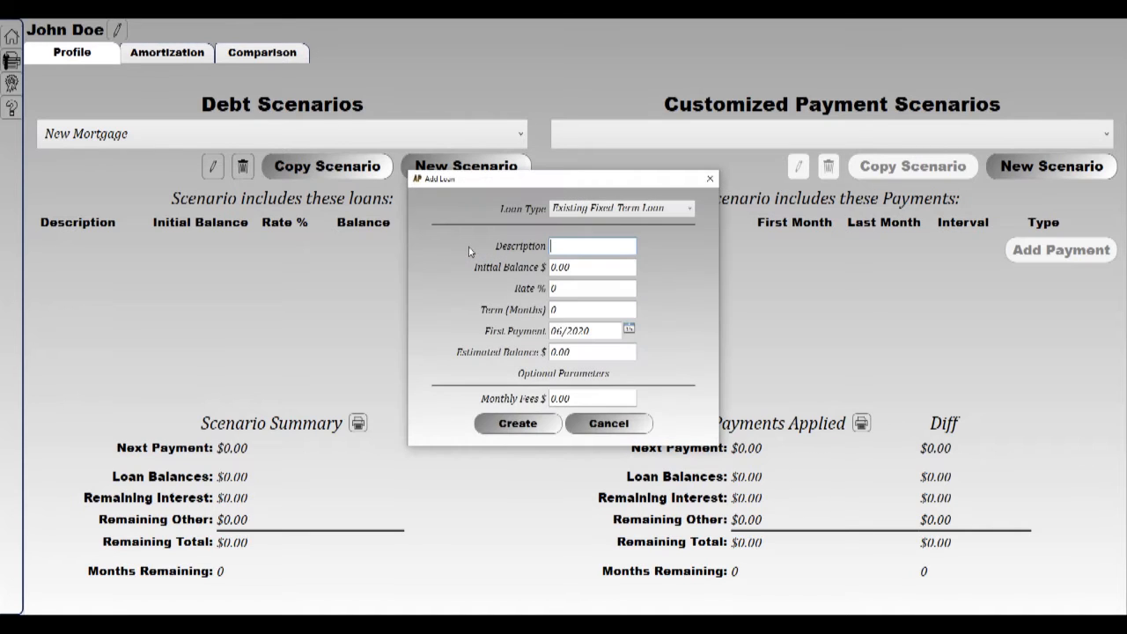
left_click(592, 211)
left_click(584, 240)
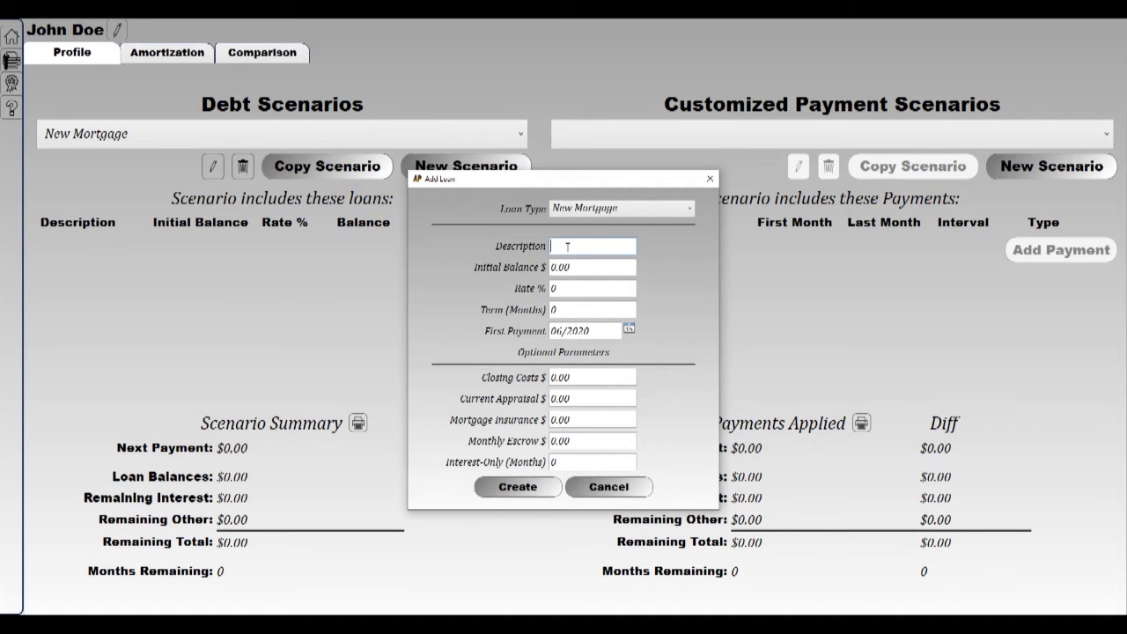
type("new Mortgage")
key("Tab")
type("1")
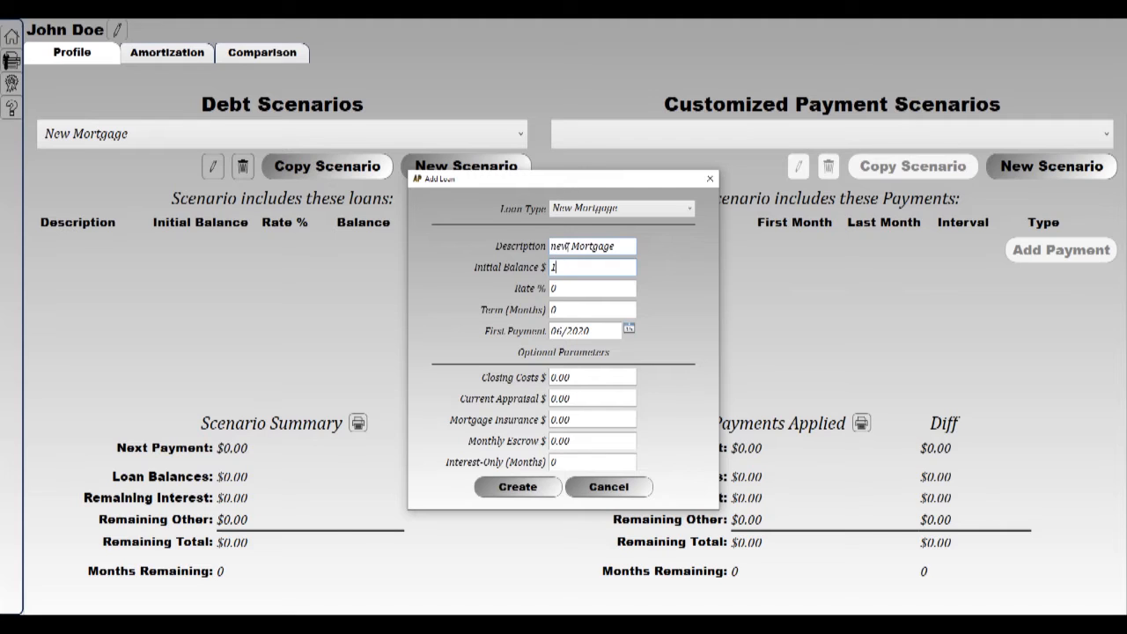
type("20000")
- Set the mortgage's rate to 3.5% and its term to 360 months
left_click(568, 289)
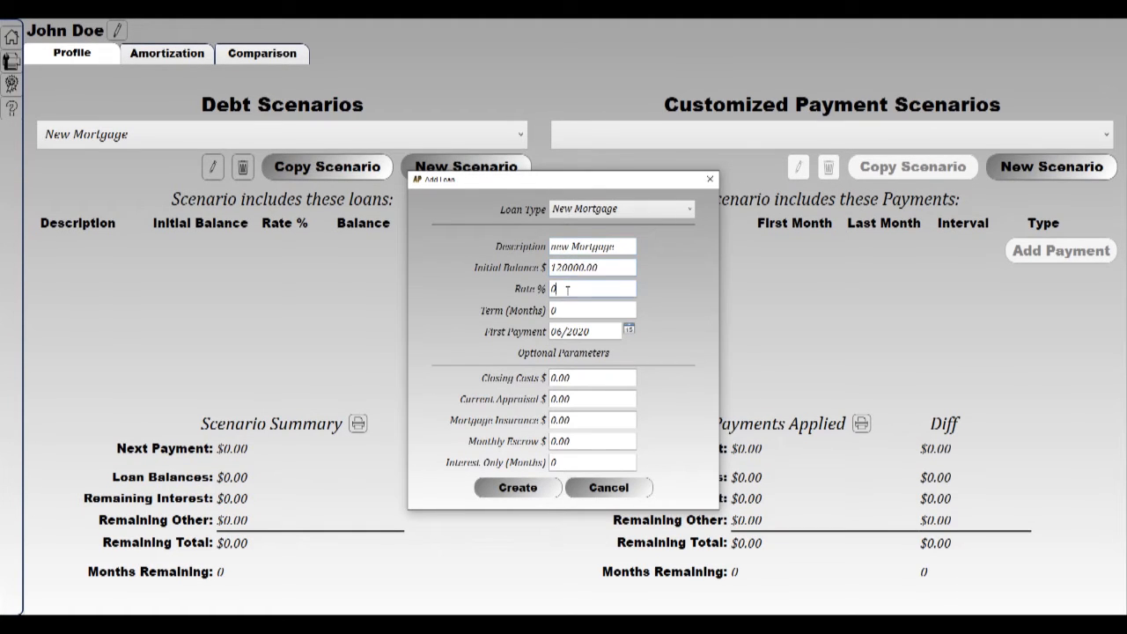
key("BackSpace")
type("3.5")
double_click(552, 313)
type("360")
- Set the mortgage's first payment date to 08/2020
left_click(630, 331)
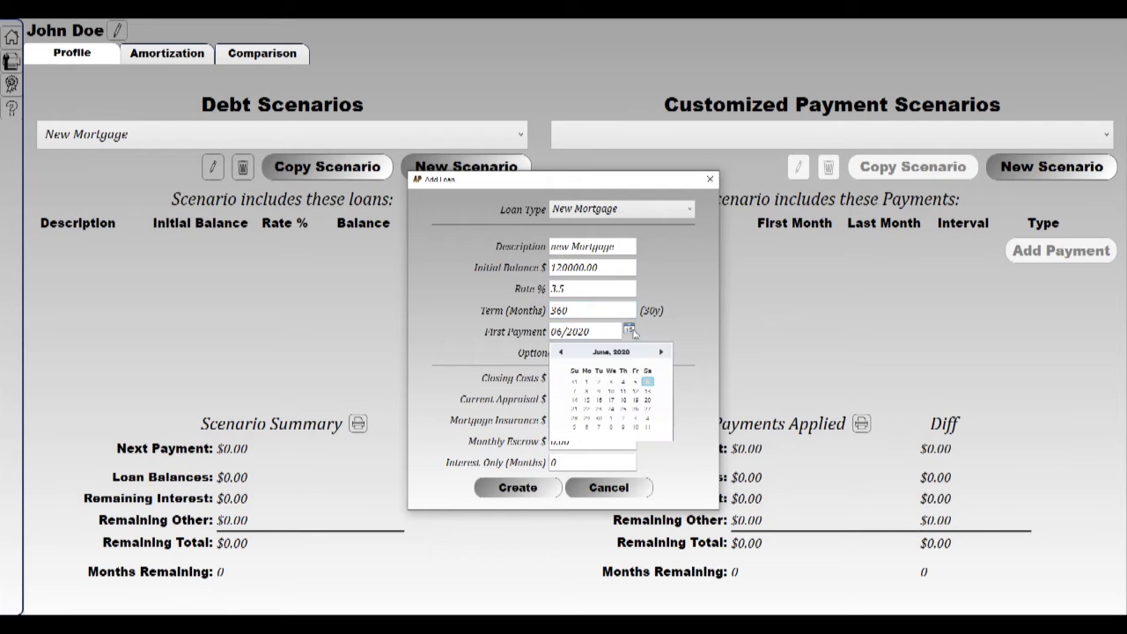
double_click(660, 351)
left_click(650, 384)
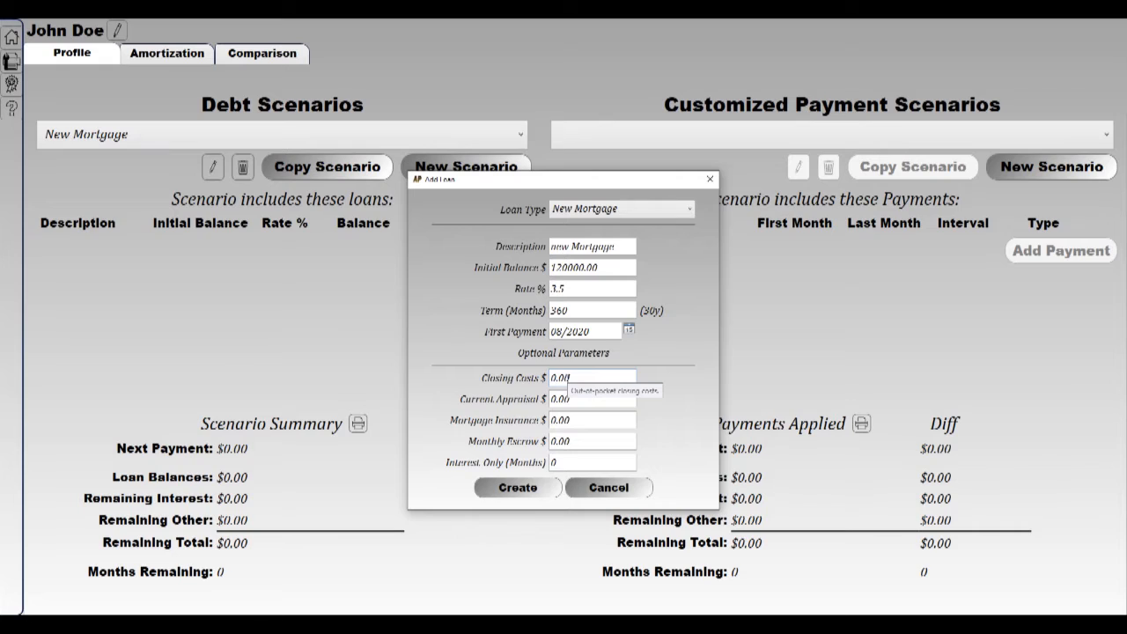
- Enter closing costs of $2000 and a current appraisal of $125000 for the mortgage
left_click(576, 379)
left_click_drag(577, 378, 552, 378)
type("2000")
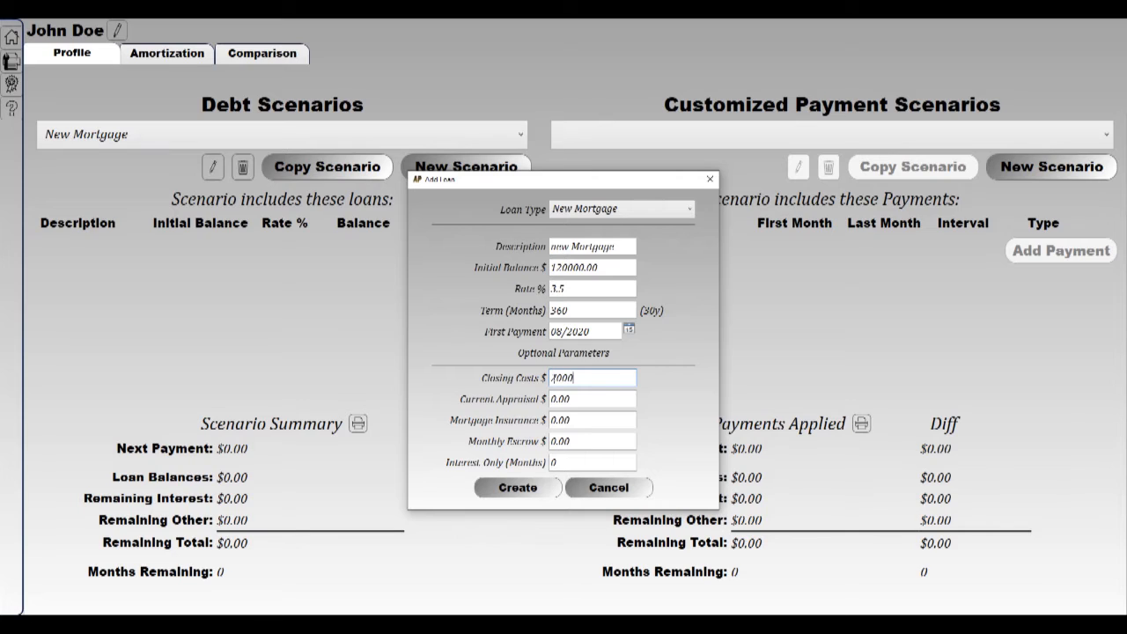
left_click(576, 399)
left_click_drag(576, 399, 546, 400)
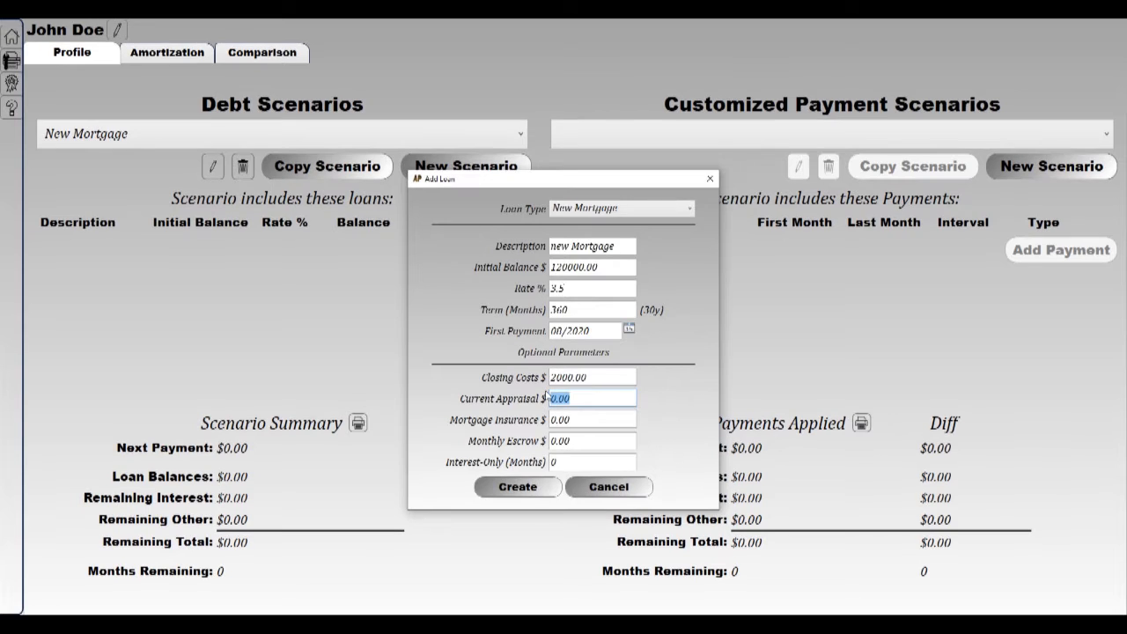
type("125000")
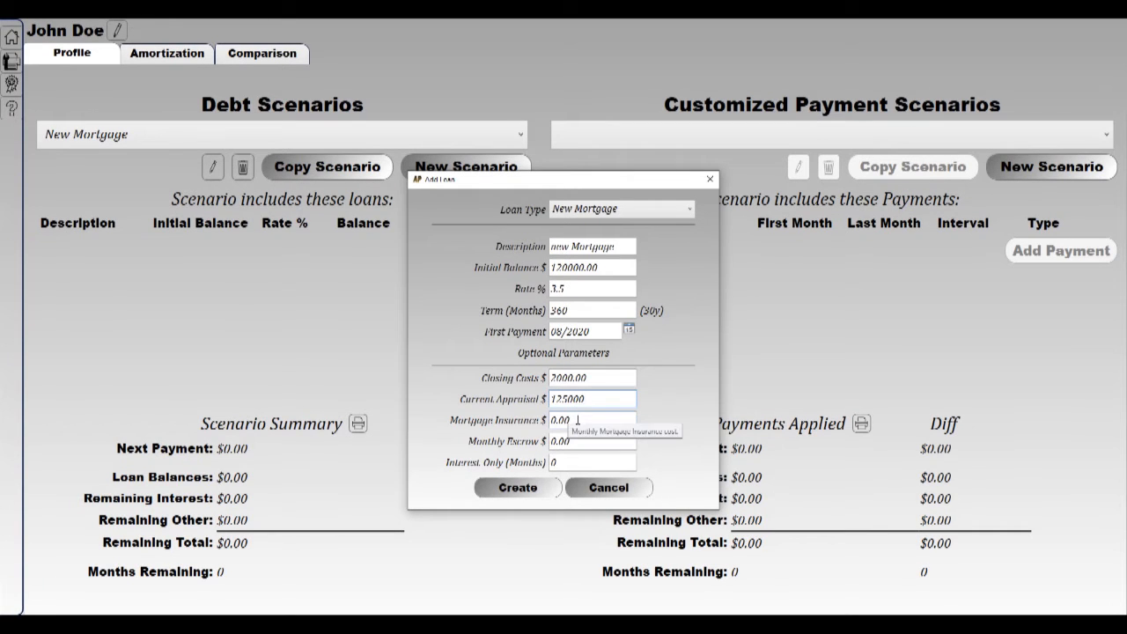
- Set the mortgage insurance to $80.00, leave escrow and interest-only months at zero, and create the loan
key("Tab")
key("BackSpace")
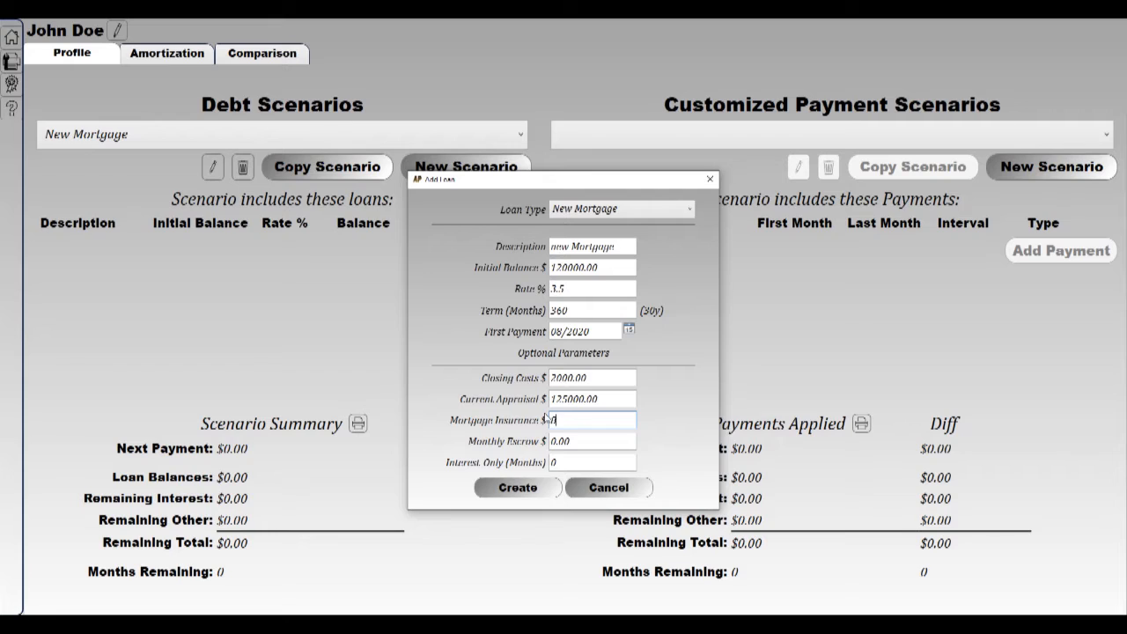
type("00.")
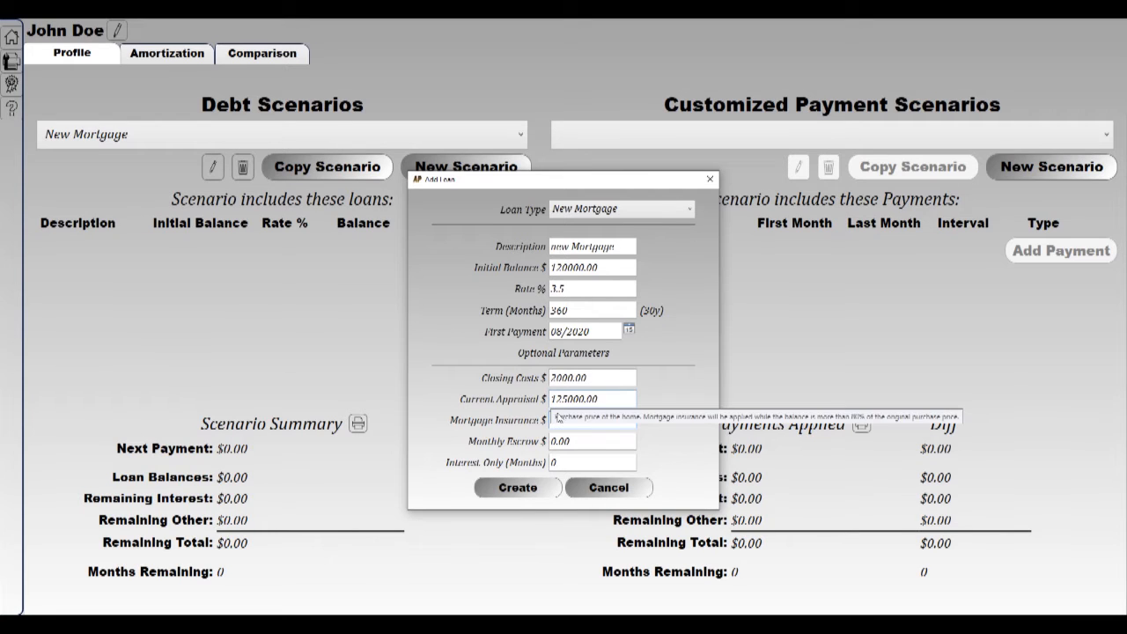
type("00")
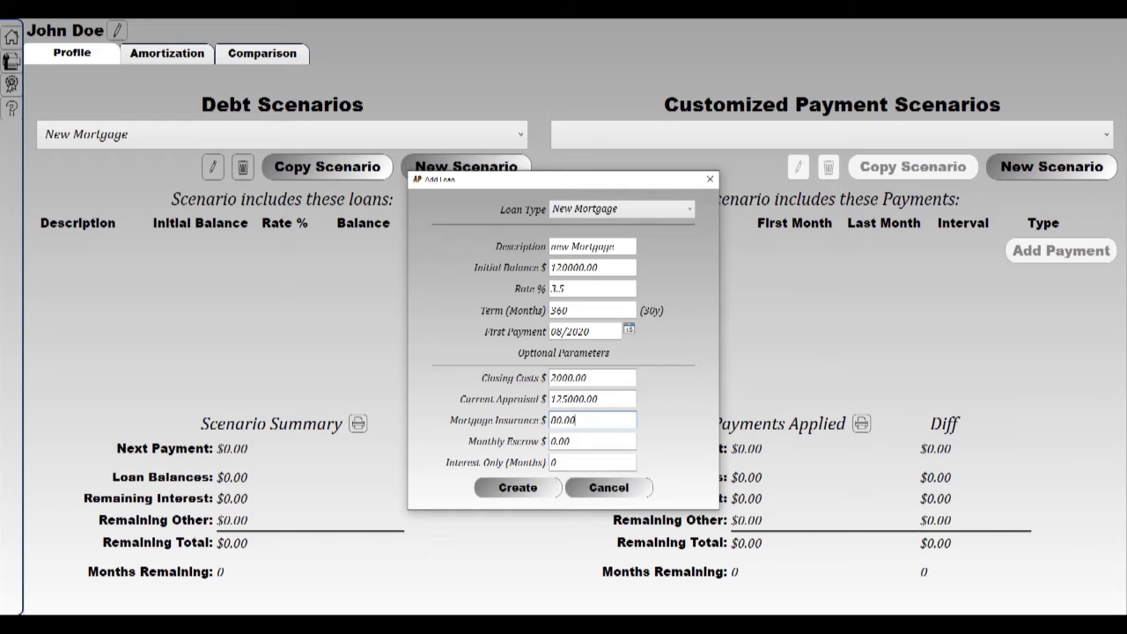
left_click(574, 441)
left_click(571, 461)
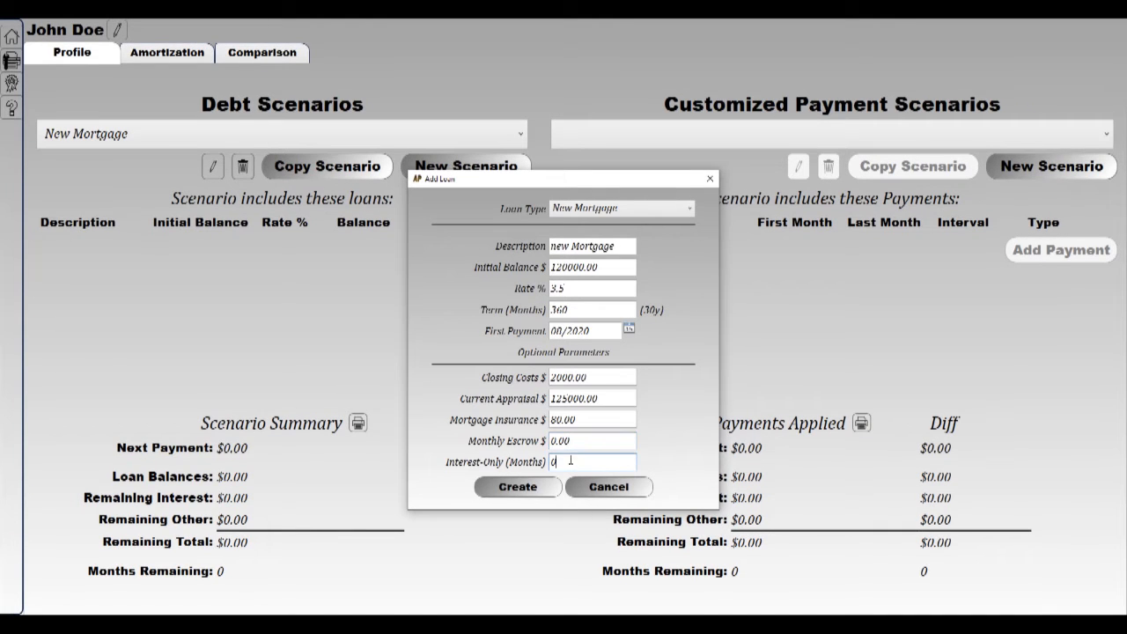
left_click(517, 487)
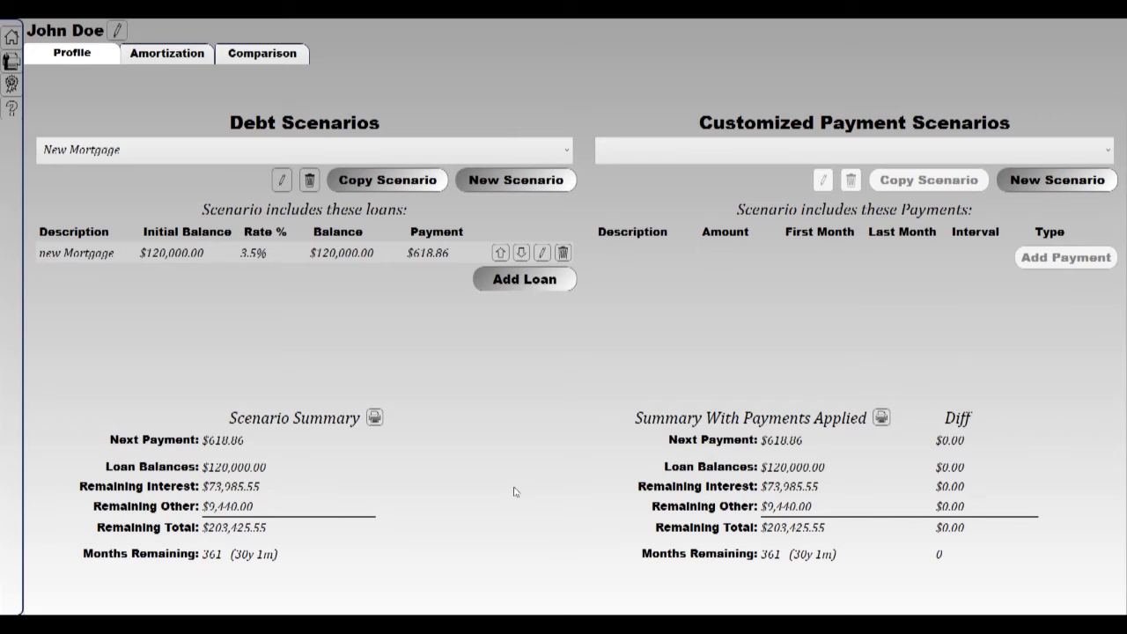
- Open the New Mortgage amortization, graph its Payment column and examine the schedule for the month the payment changes
mouse_move(438, 18)
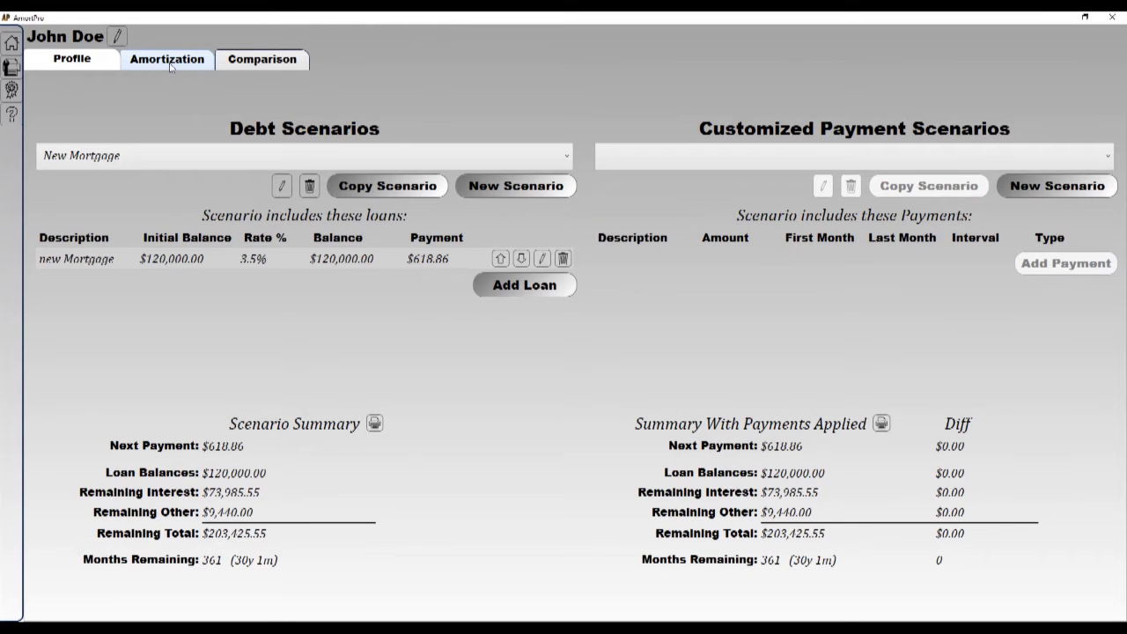
left_click(170, 64)
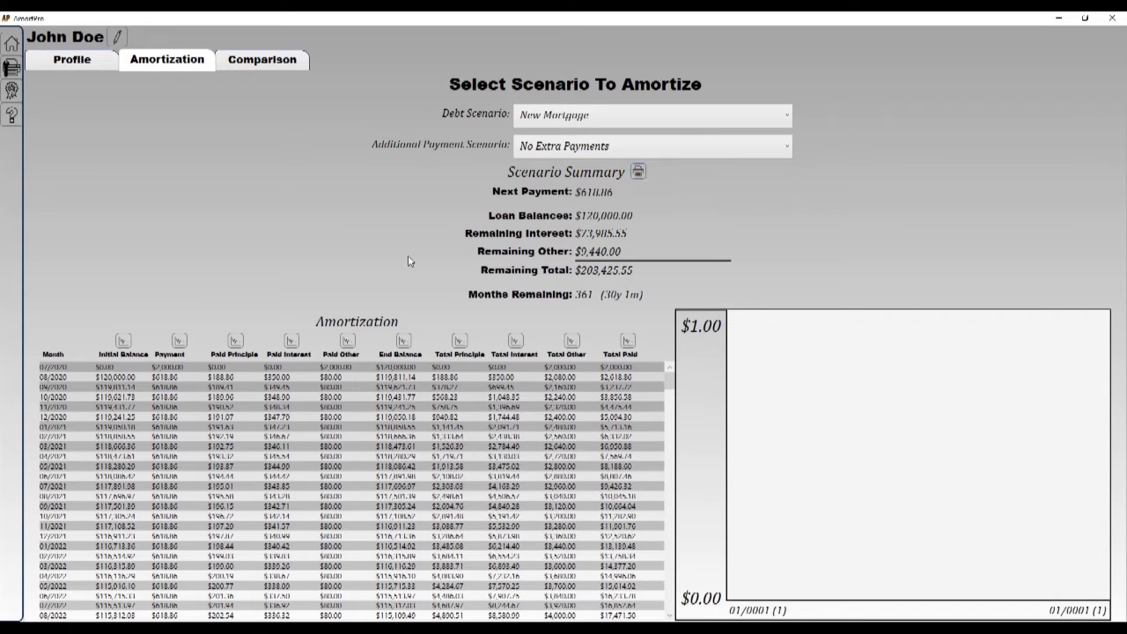
left_click(178, 341)
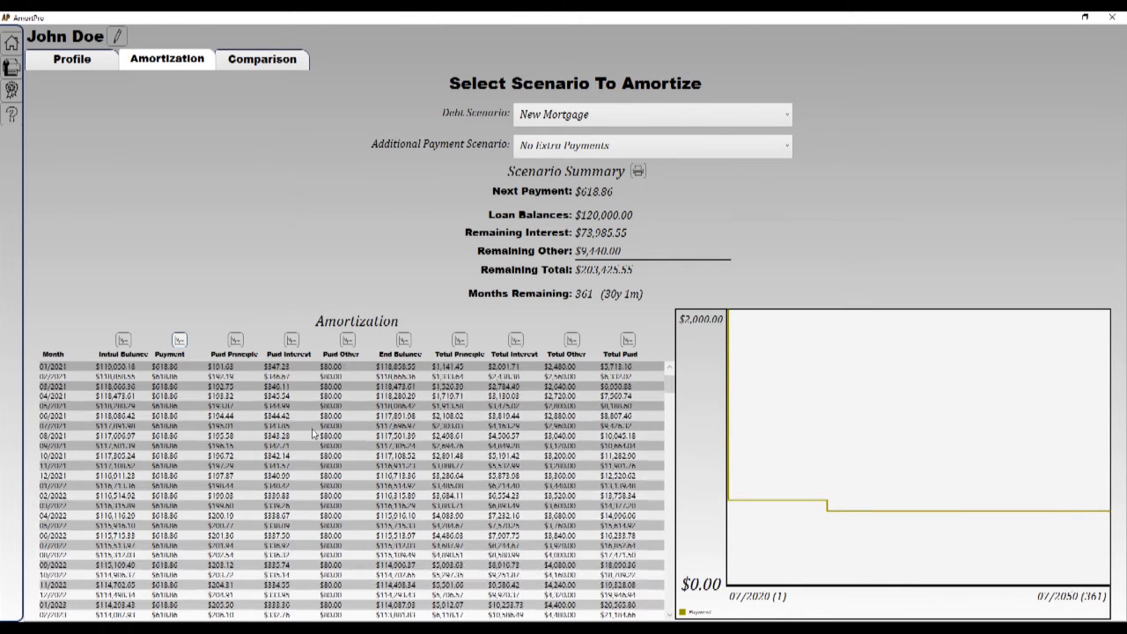
scroll(238, 455, "down", 7)
scroll(238, 455, "down", 19)
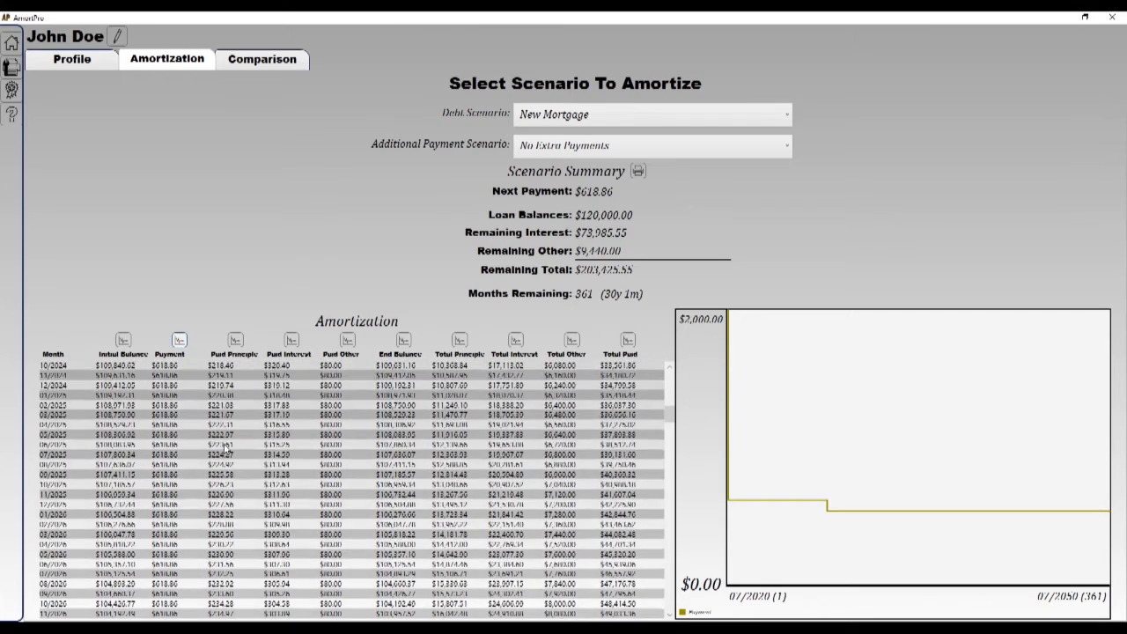
scroll(216, 449, "down", 5)
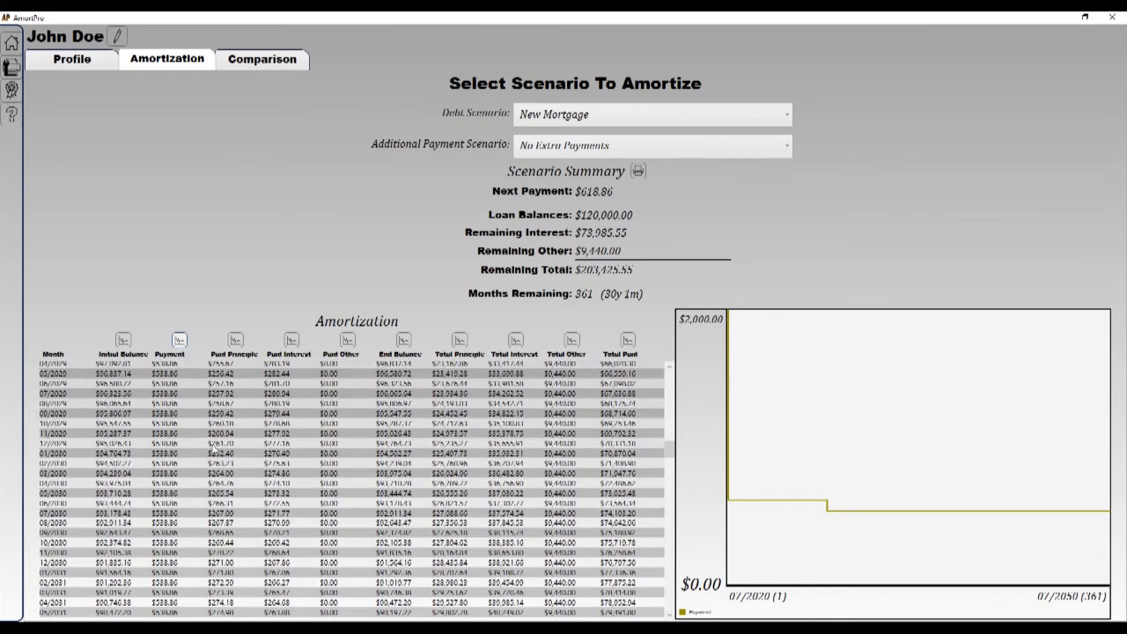
scroll(207, 450, "up", 2)
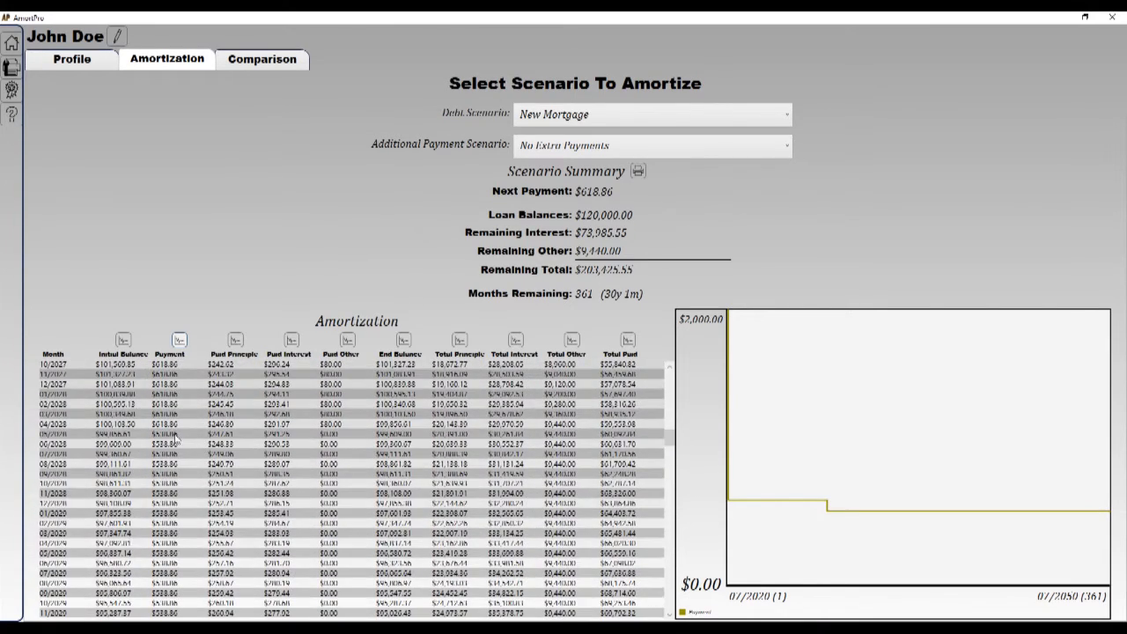
- Replace the Payment graph with curves for Total Principal, Total Interest, Total Other and Total Paid
left_click(179, 339)
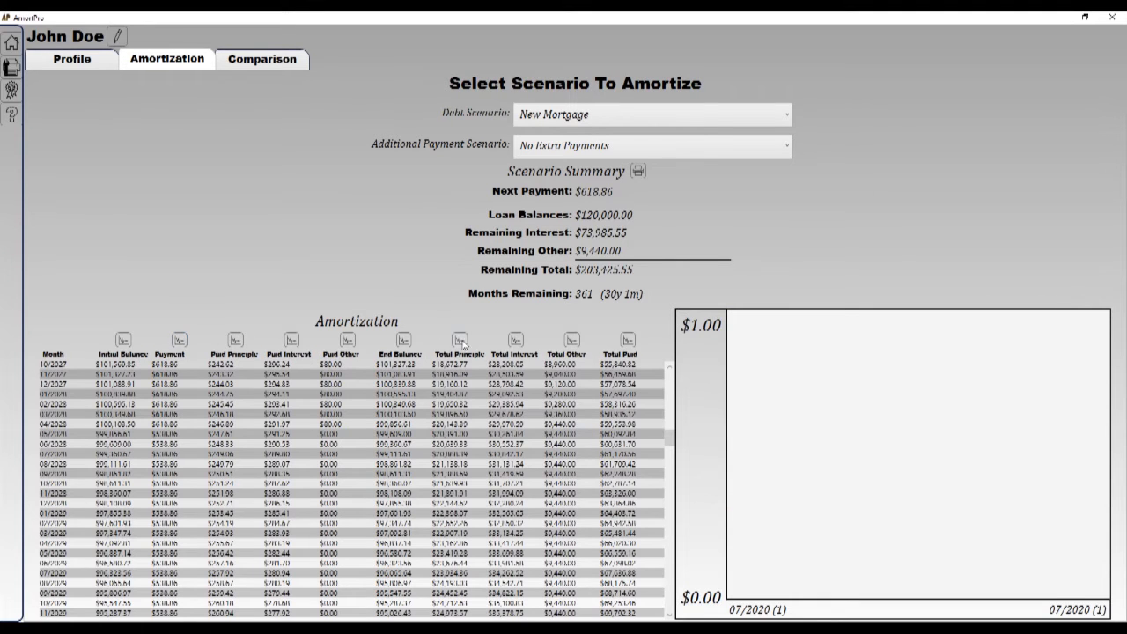
left_click(460, 341)
left_click(517, 341)
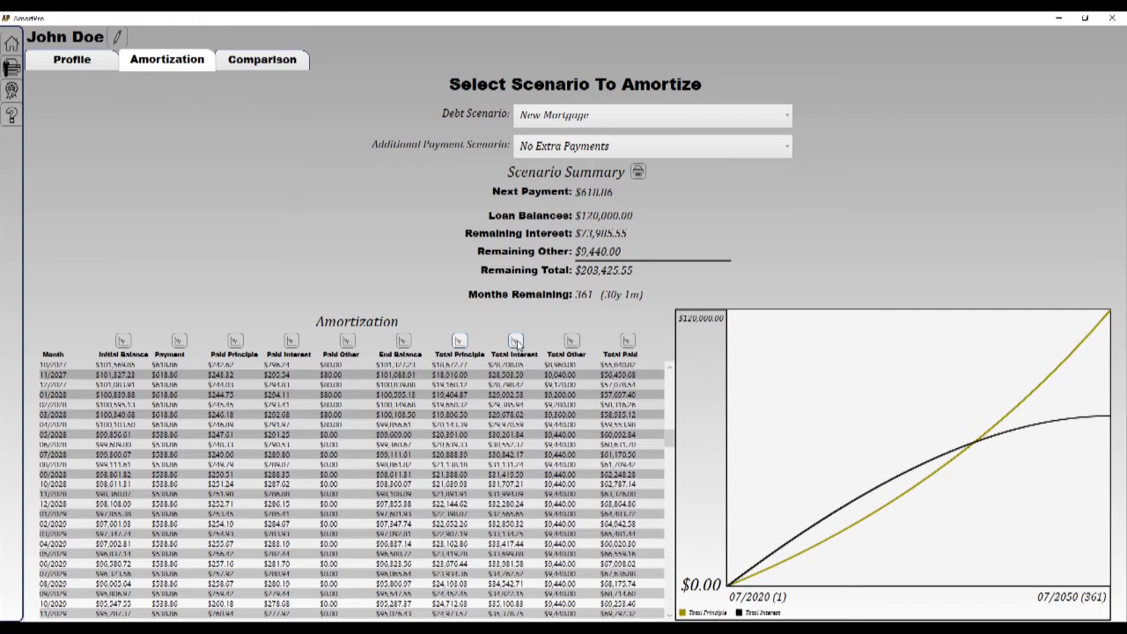
left_click(573, 340)
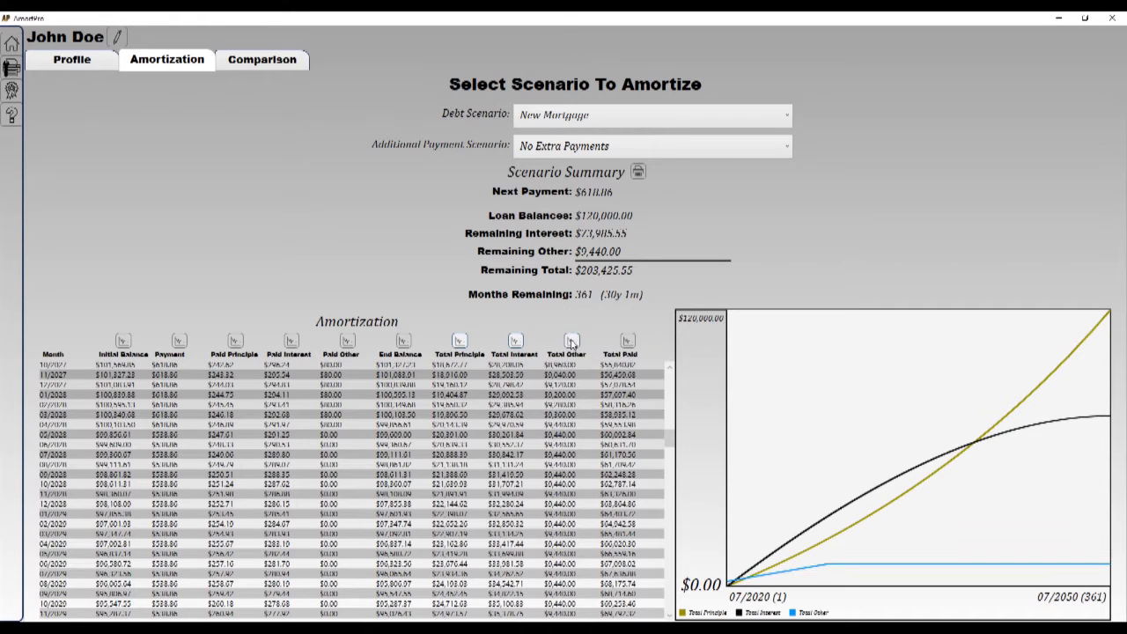
left_click(628, 342)
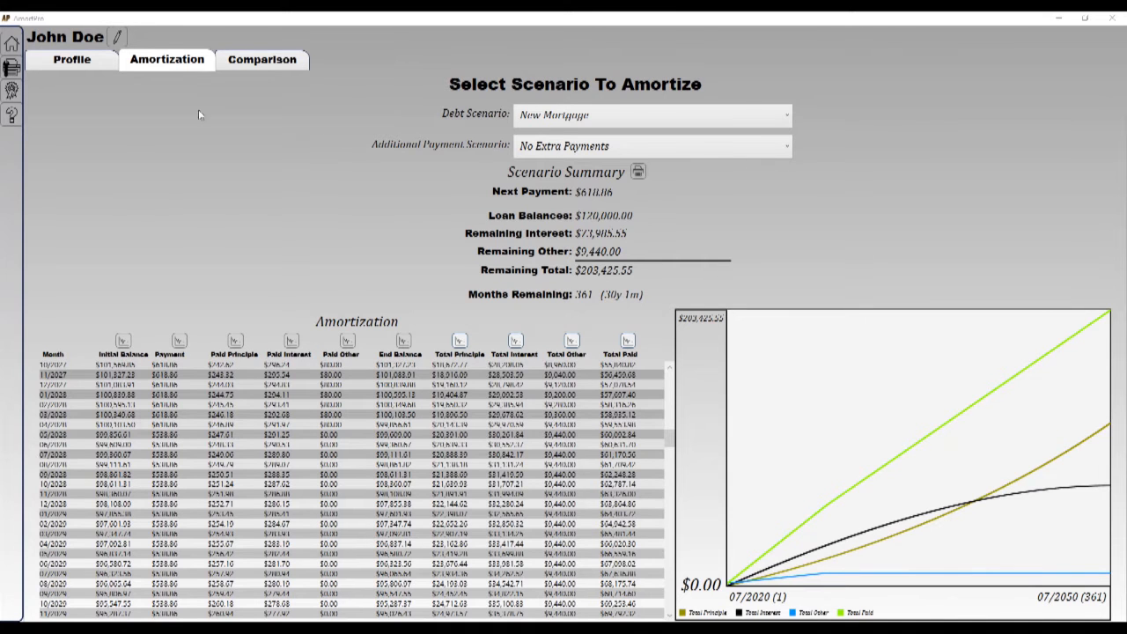
- Return to the profile overview and create another debt scenario named "car"
left_click(104, 63)
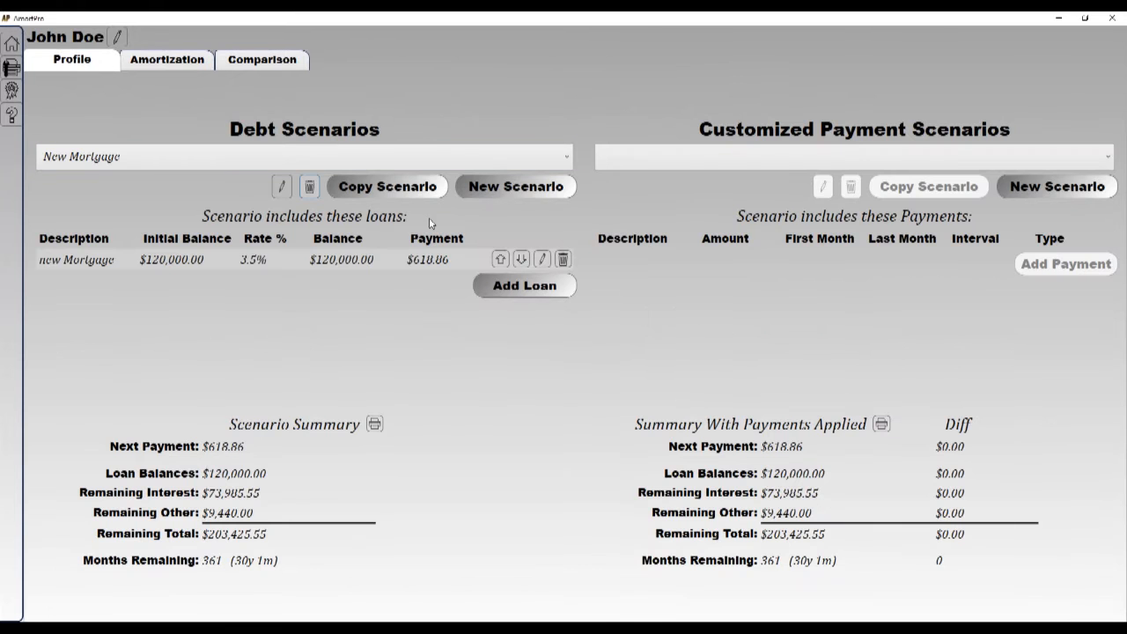
left_click(515, 185)
type("c")
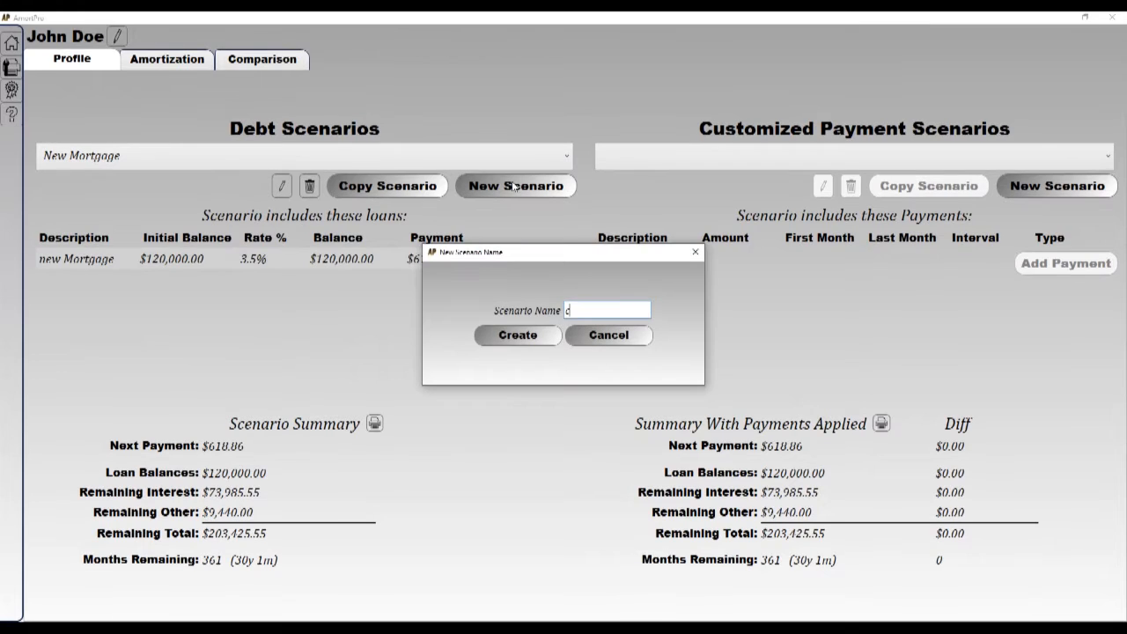
type("ar")
left_click(513, 338)
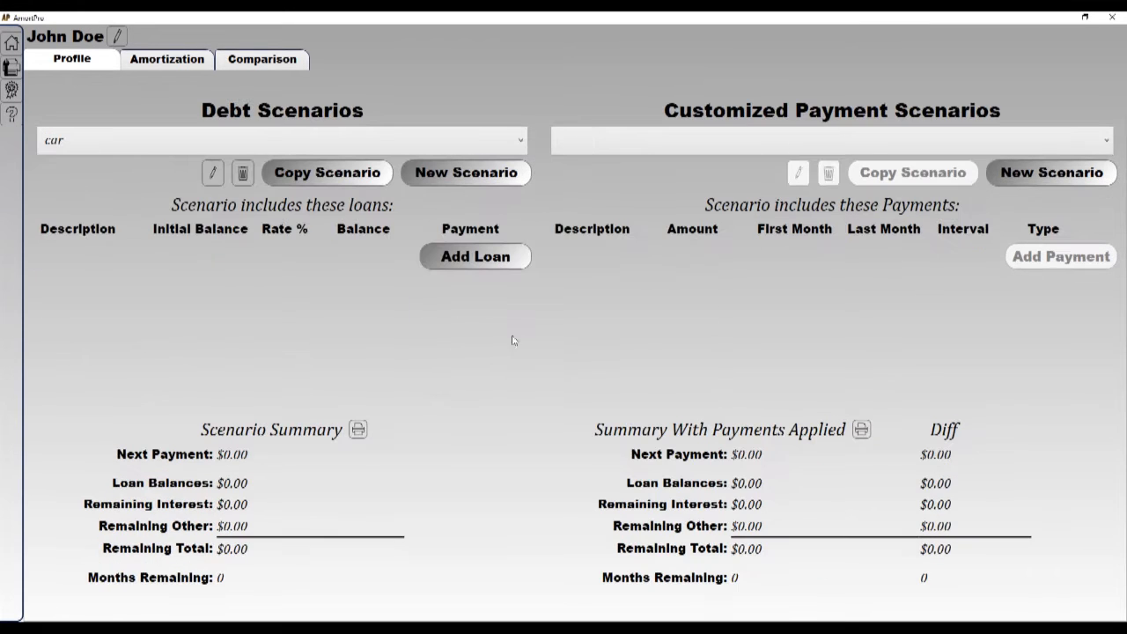
- Start adding an Existing Fixed-Term Loan described as "car" to the car scenario
left_click(472, 257)
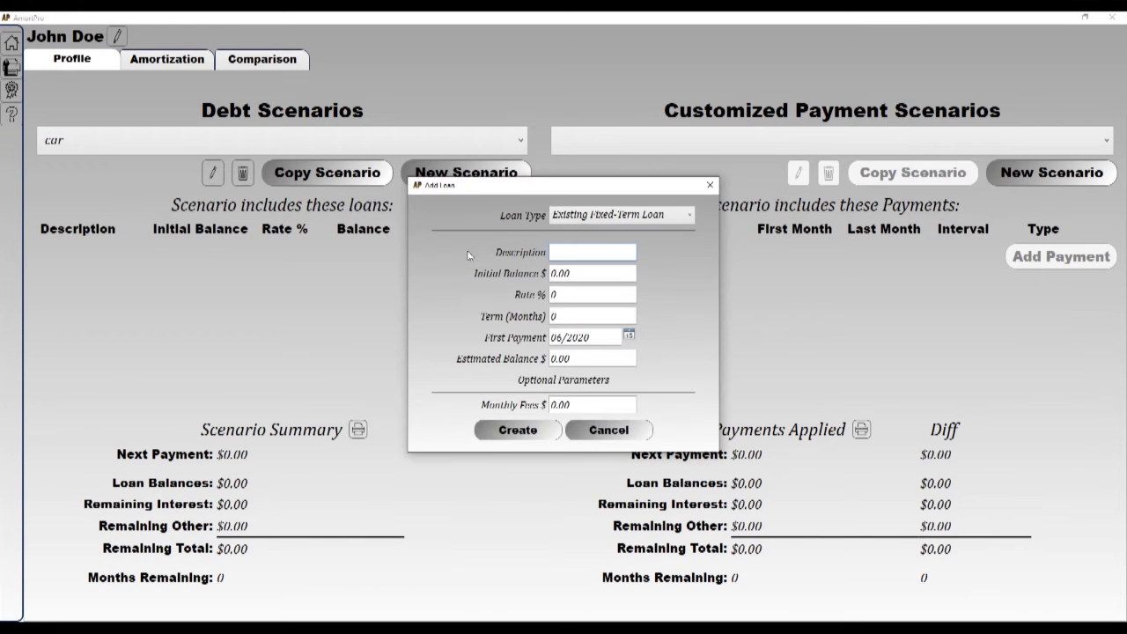
left_click(580, 216)
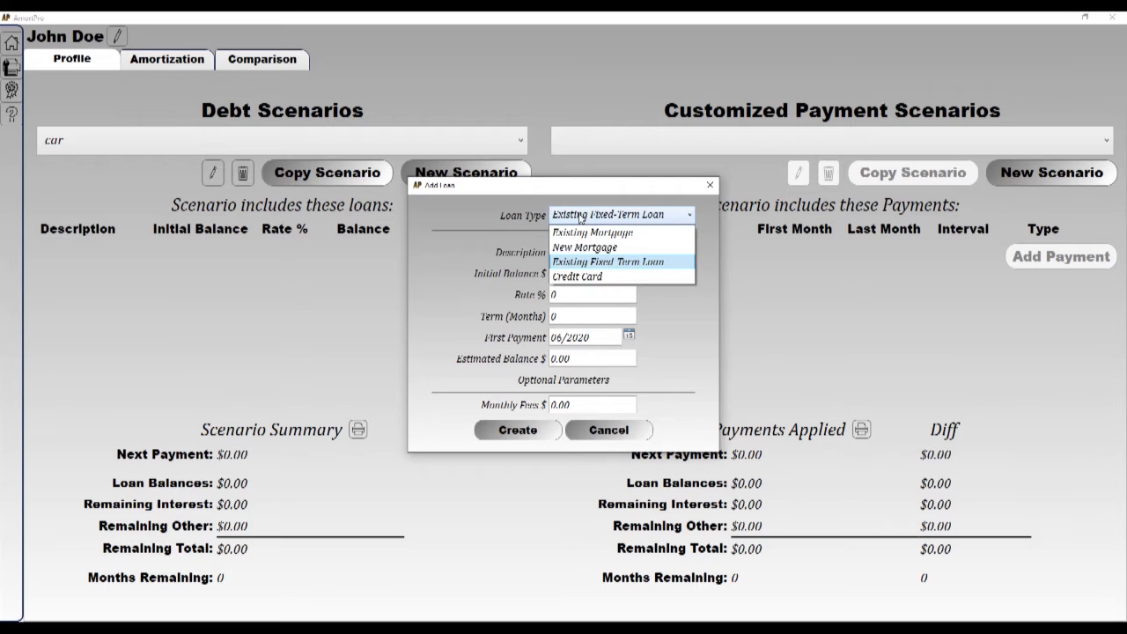
left_click(585, 262)
left_click(565, 255)
type("car")
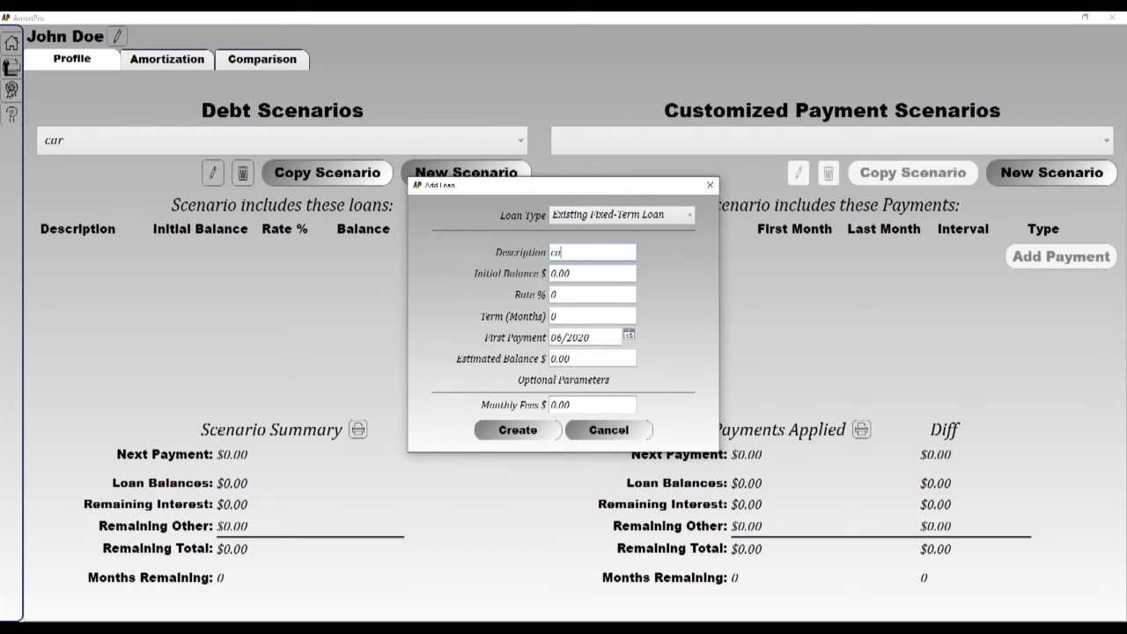
key("Tab")
- Set the car loan's initial balance to $15000, its rate to 4% and its term to 60 months
type("15000")
key("Tab")
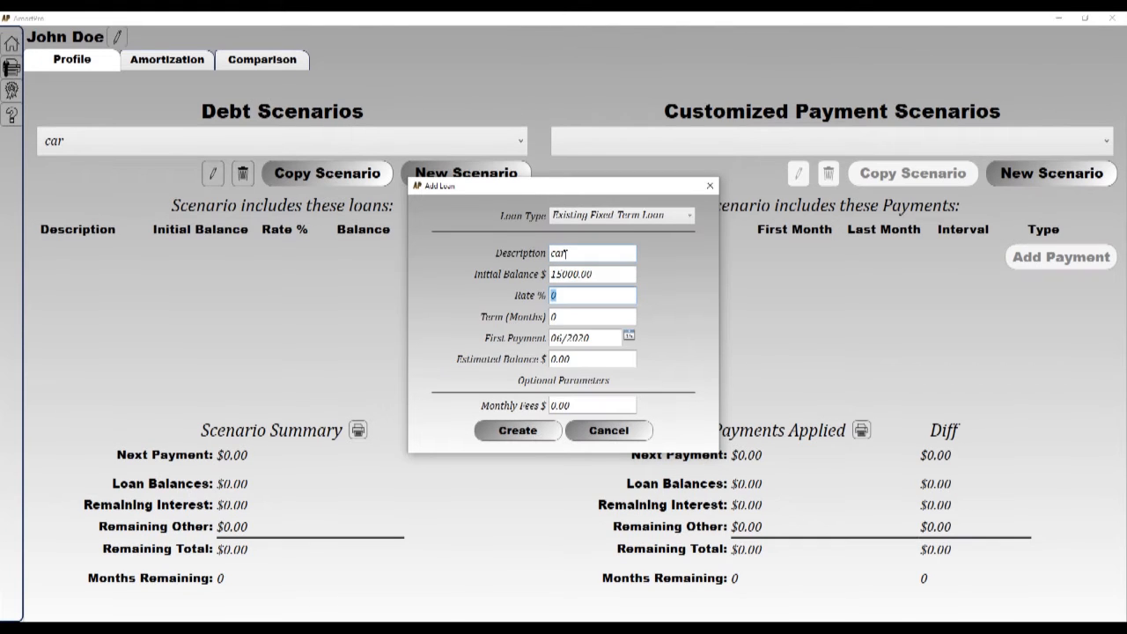
type("4")
key("Tab")
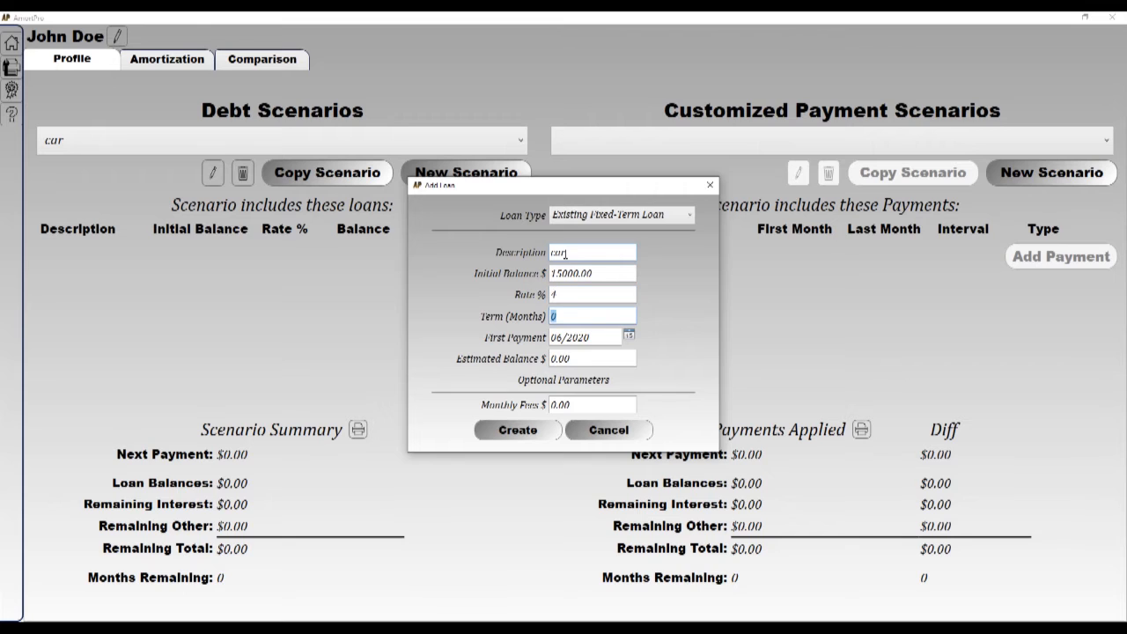
type("60")
key("Tab")
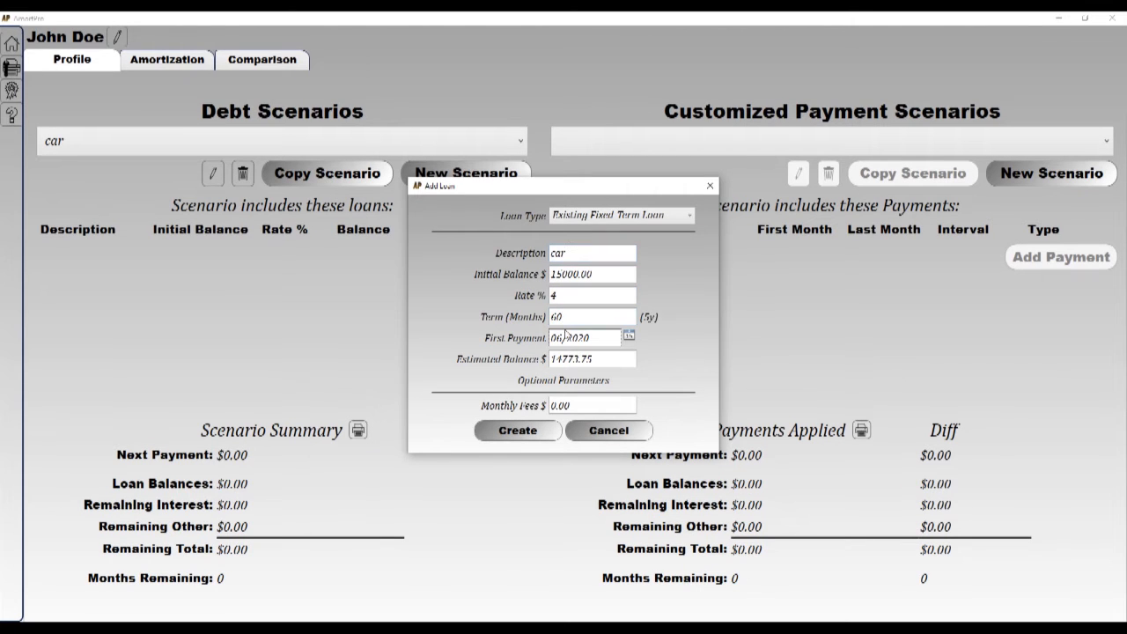
- Set the car loan's first payment to 02/2018, keep the estimated balance, and create the loan
left_click(557, 337)
type("2")
key("BackSpace")
type("18")
left_click(617, 363)
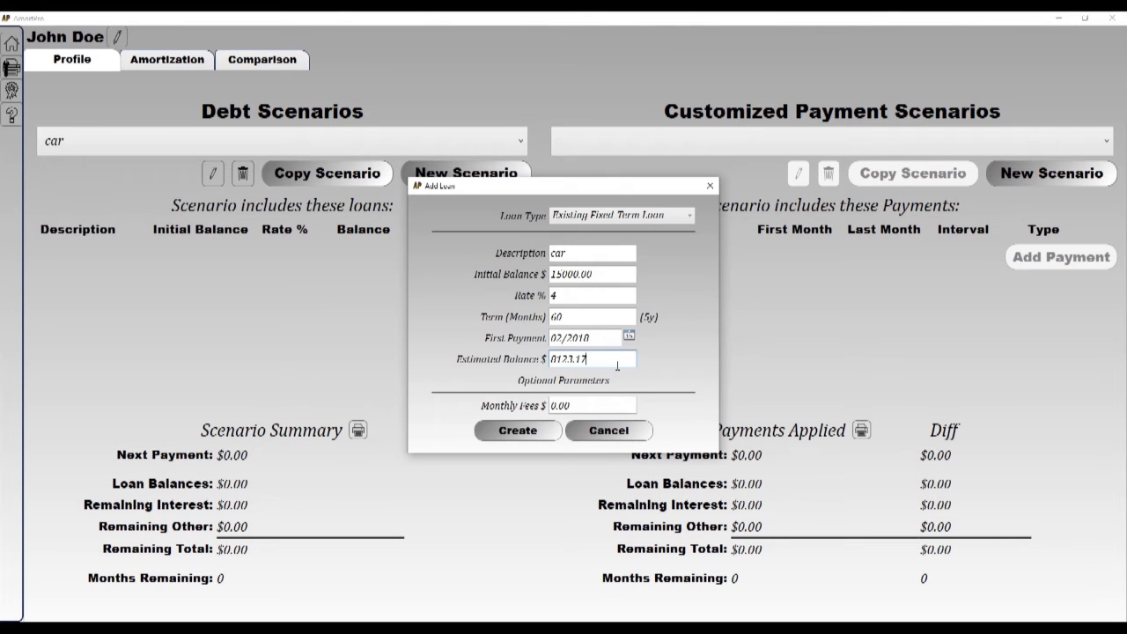
left_click(534, 436)
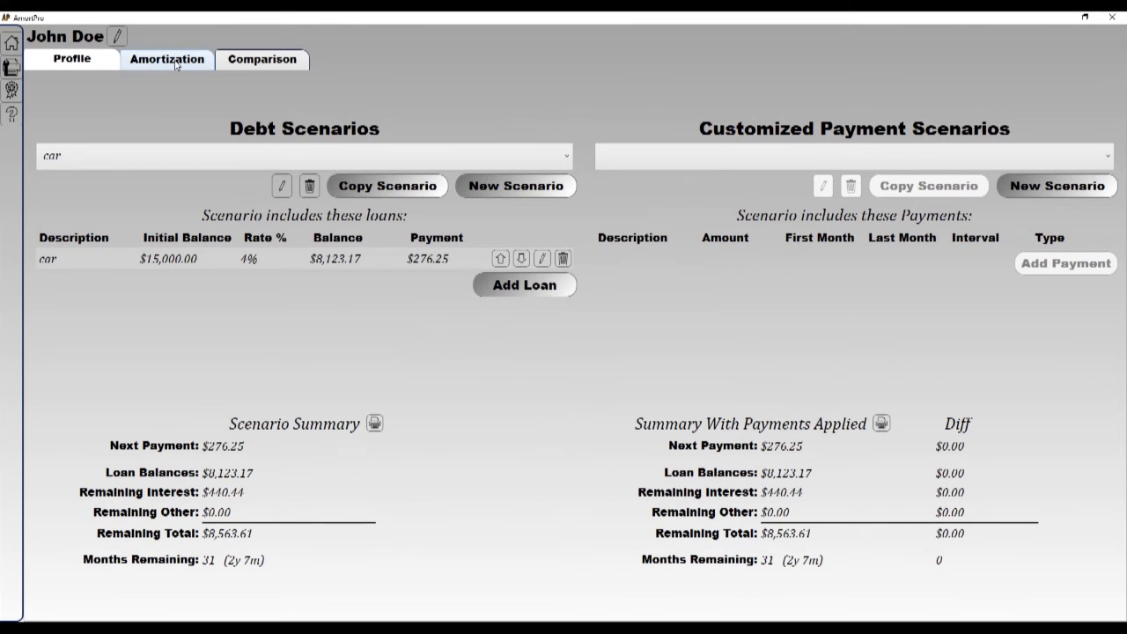
- Show the amortization of the car scenario and remove the Total Principal and Total Interest curves from its graph
left_click(176, 61)
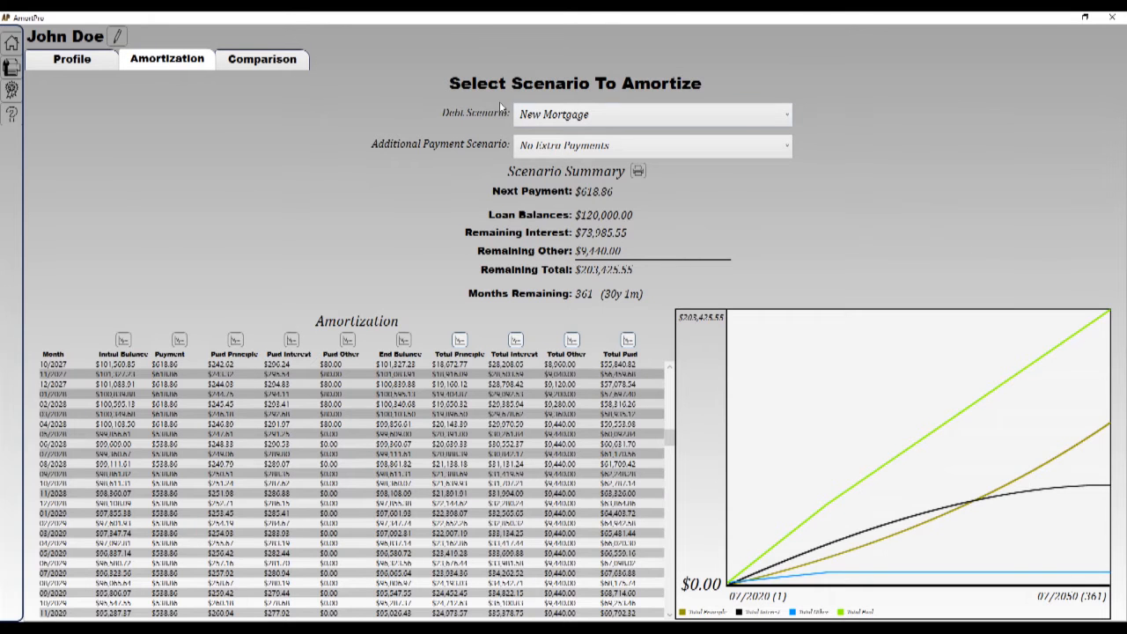
left_click(523, 115)
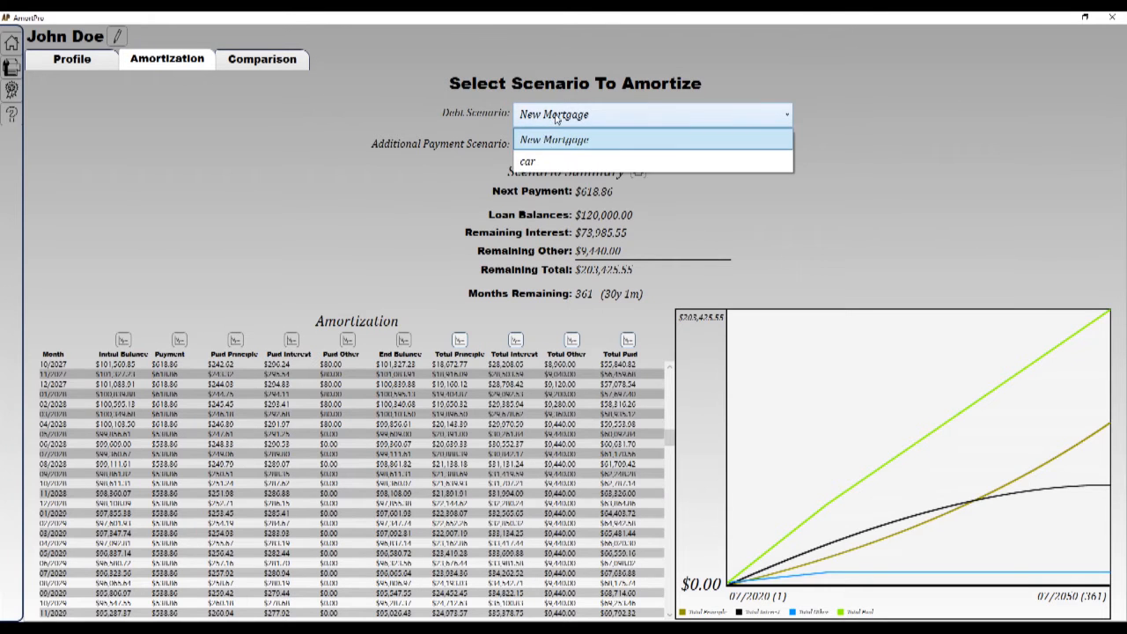
left_click(536, 163)
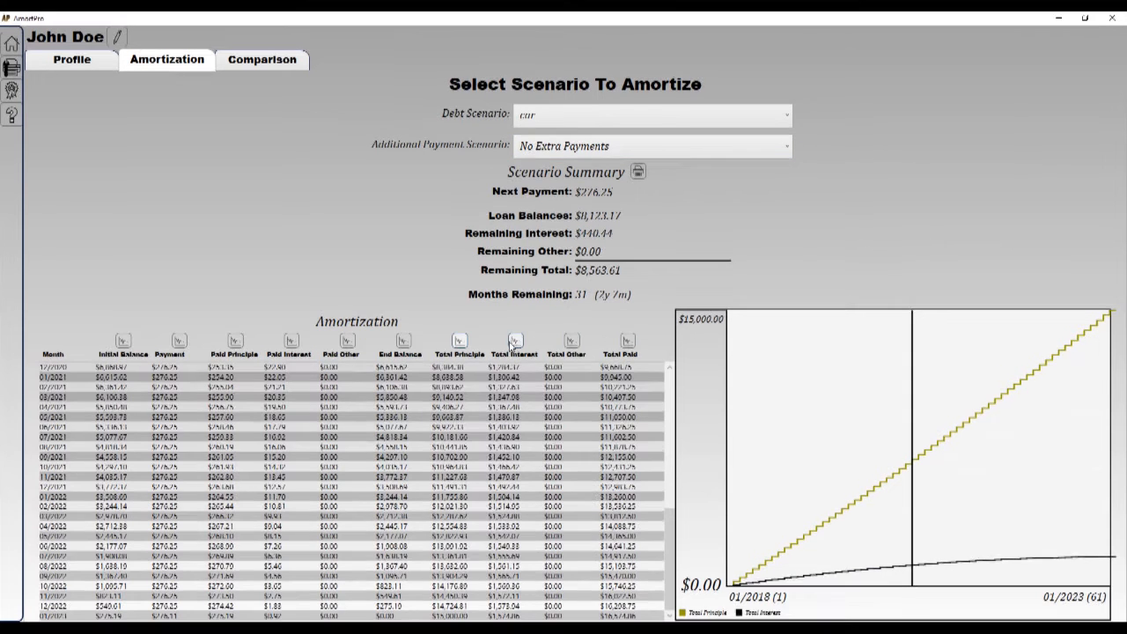
left_click(515, 342)
left_click(459, 342)
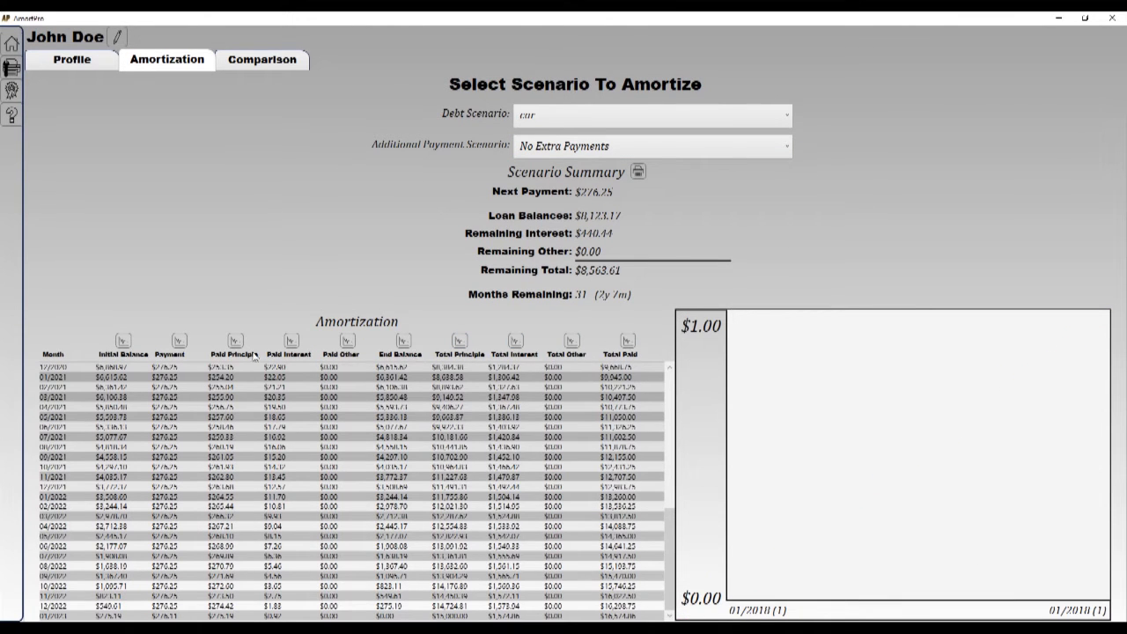
- Briefly graph the Payment and Total Other columns, leaving only Total Interest and Total Paid plotted for the car loan
left_click(178, 342)
left_click(179, 342)
left_click(516, 342)
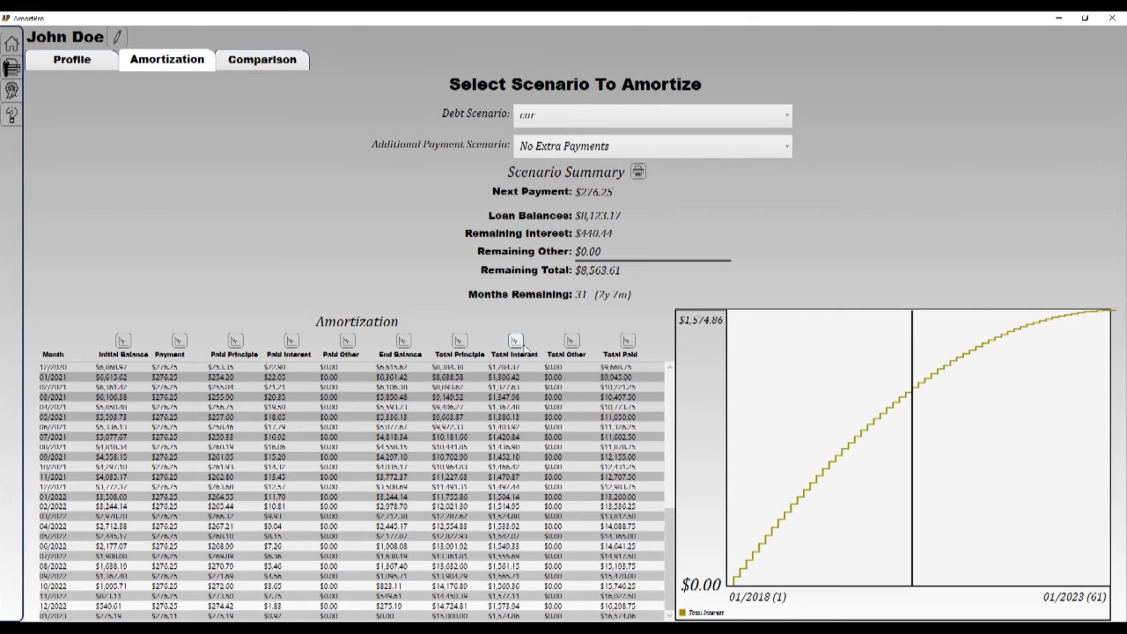
left_click(572, 343)
left_click(572, 342)
left_click(627, 342)
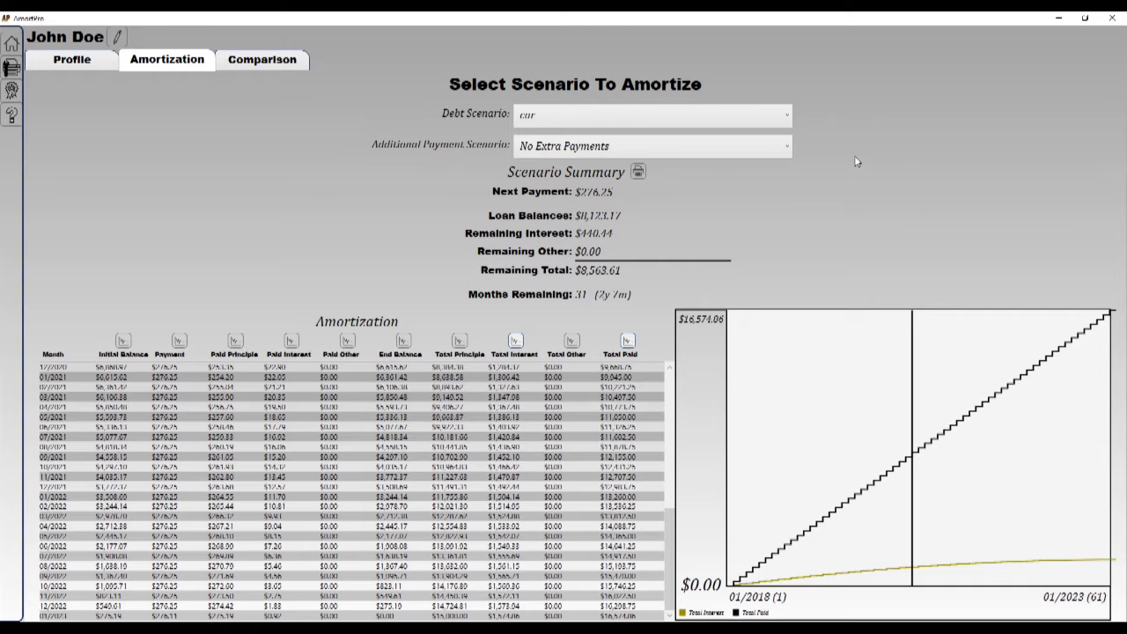
- Return to the profile overview and create a new debt scenario named "mortgage"
left_click(84, 60)
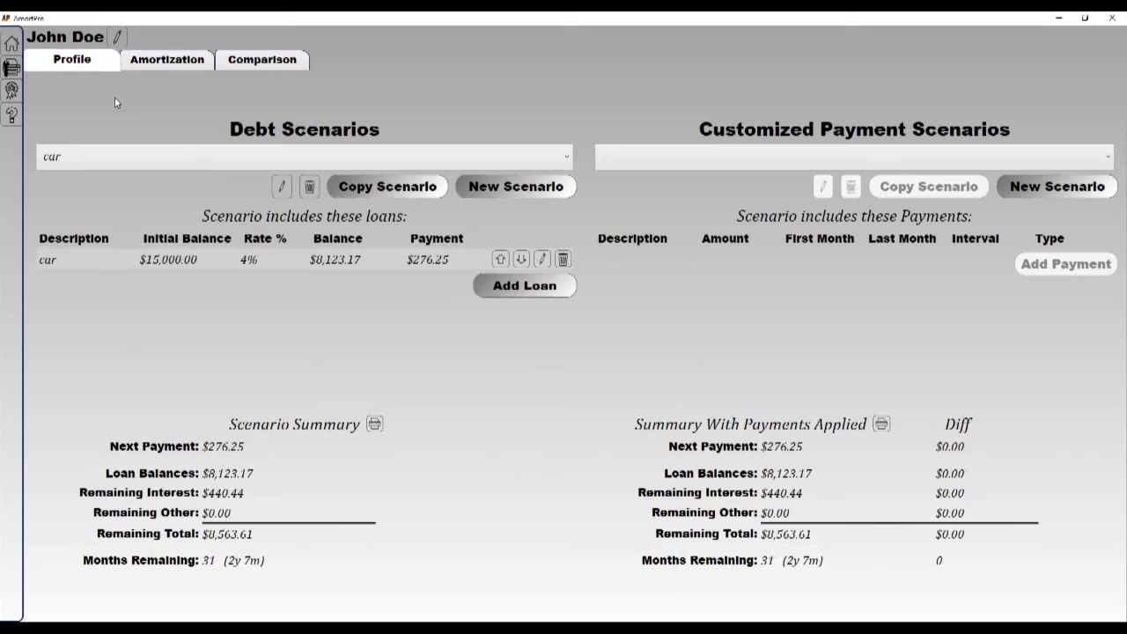
left_click(500, 190)
type("mortgage")
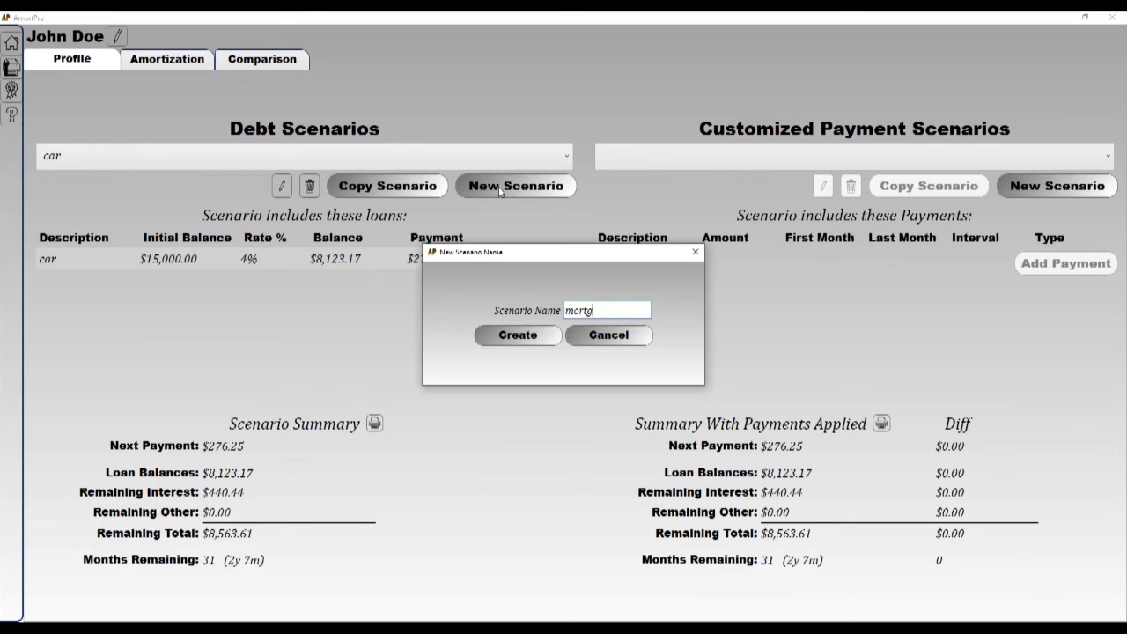
left_click(517, 335)
- Start adding an Existing Mortgage loan described as "mortgage" to the mortgage scenario
left_click(470, 258)
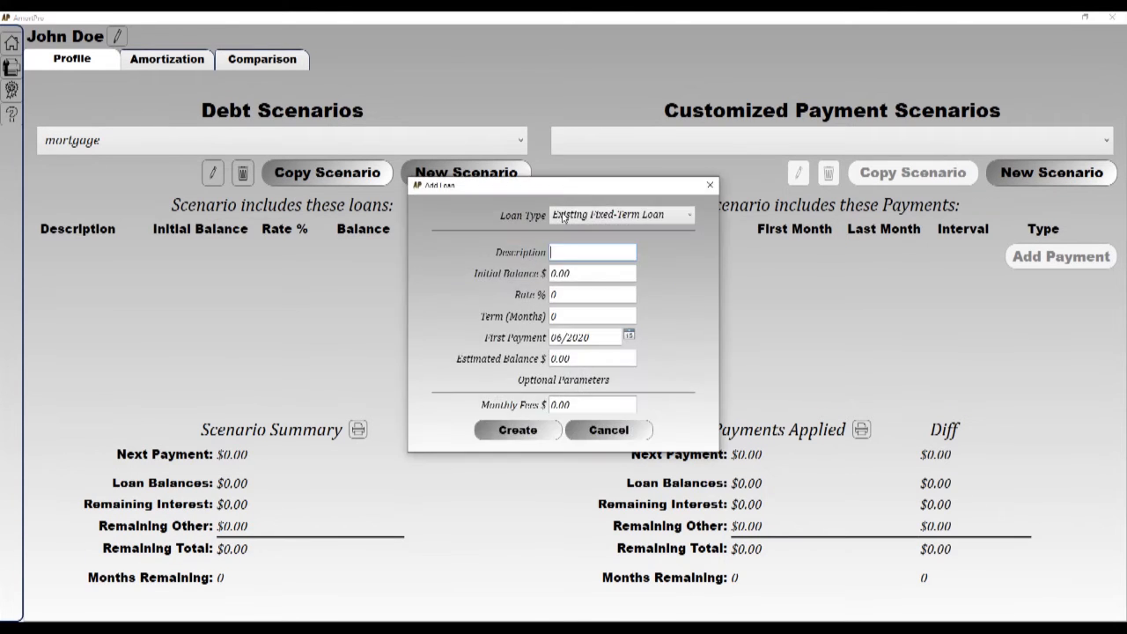
left_click(569, 218)
left_click(574, 232)
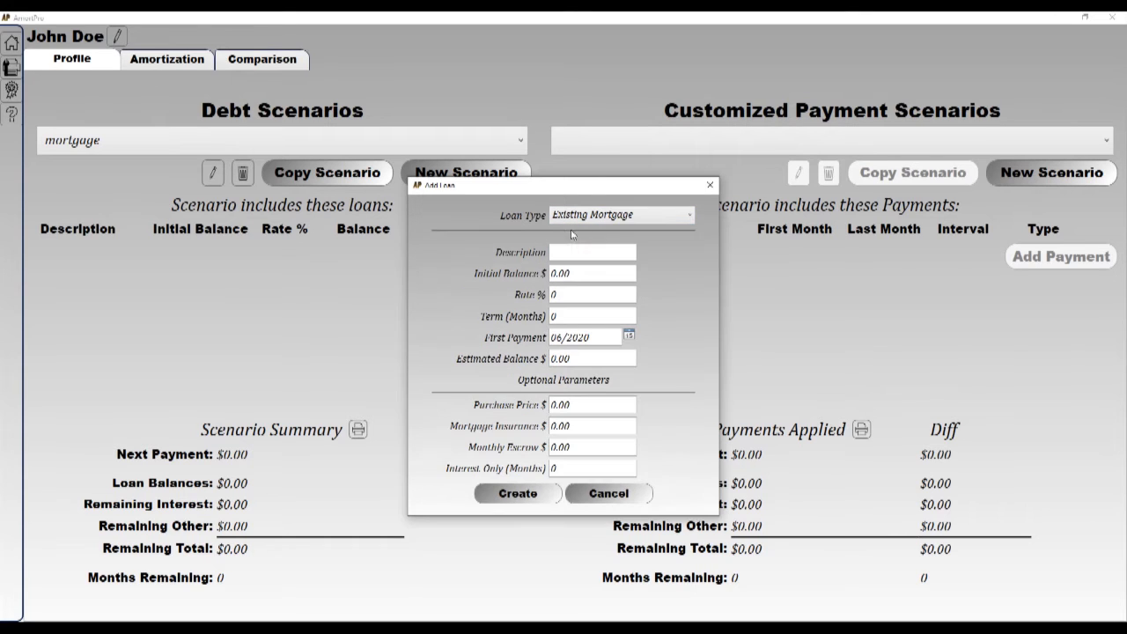
left_click(558, 255)
type("mortgage")
key("Tab")
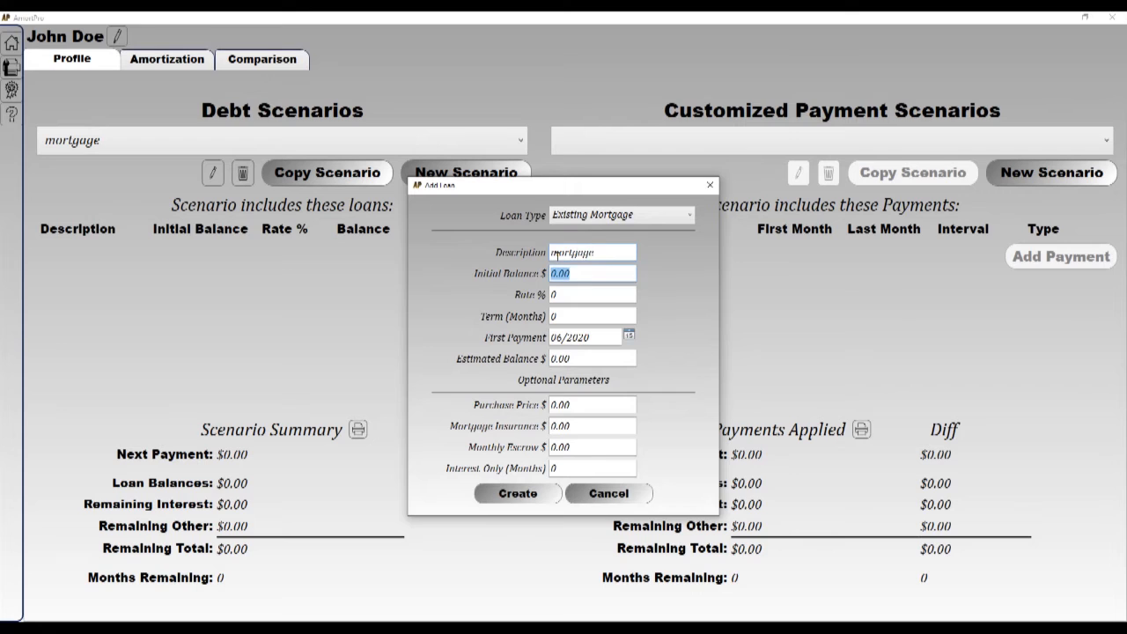
- Set the mortgage's initial balance to $120000, its rate to 3.5% and its term to 360 months
type("120000")
key("Tab")
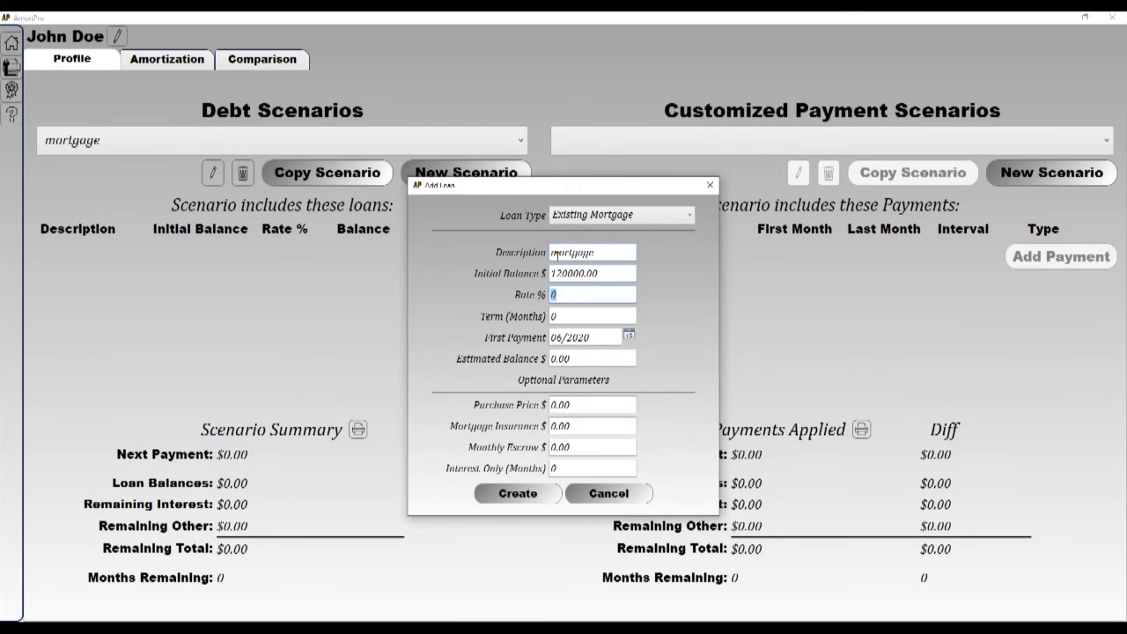
type("3.5")
key("Tab")
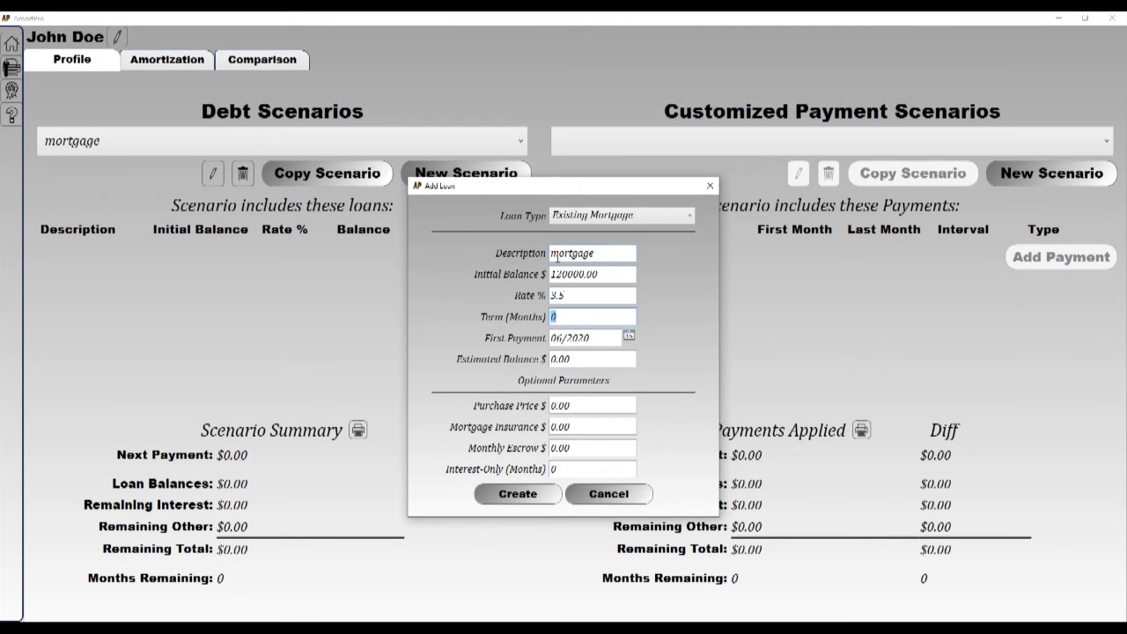
type("360")
key("Tab")
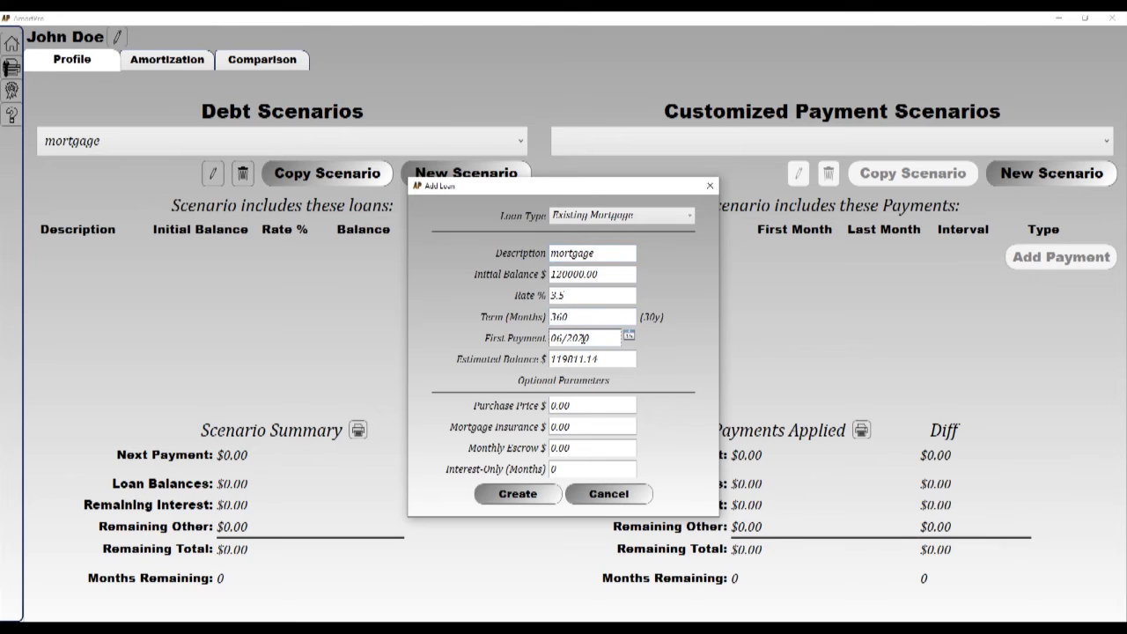
- Set the mortgage's first payment to 06/2015 and keep the estimated balance
left_click(583, 339)
key("BackSpace")
key("BackSpace")
type("15")
left_click(595, 358)
- Set the purchase price to $125000, leave mortgage insurance, escrow and interest-only months at zero, and create the mortgage loan
left_click_drag(585, 408, 552, 402)
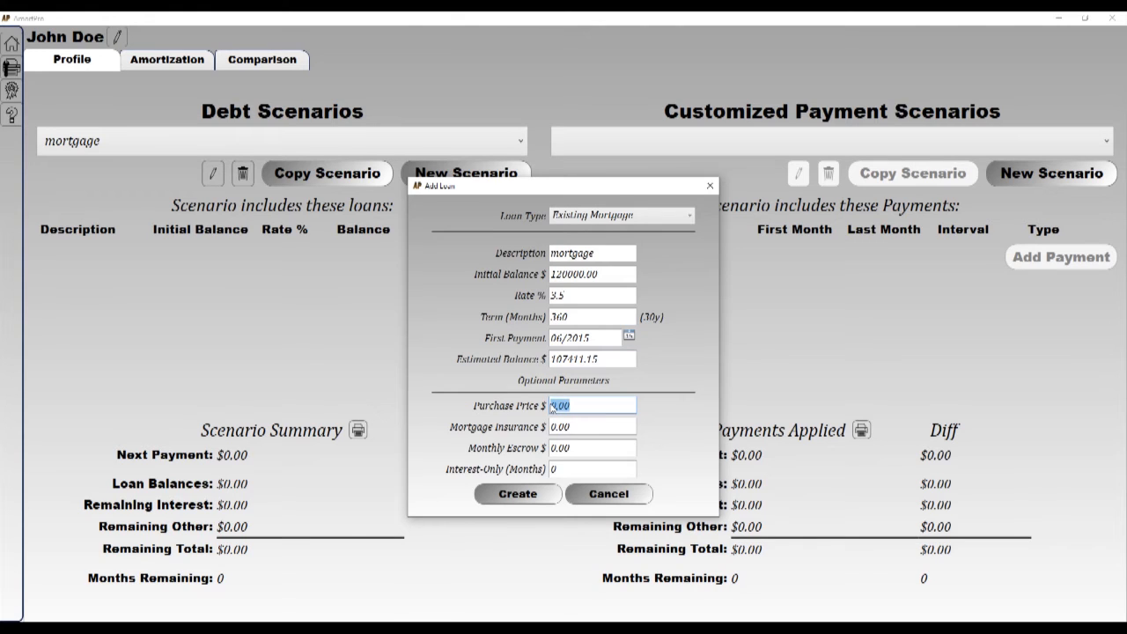
type("125000")
left_click_drag(583, 426, 550, 426)
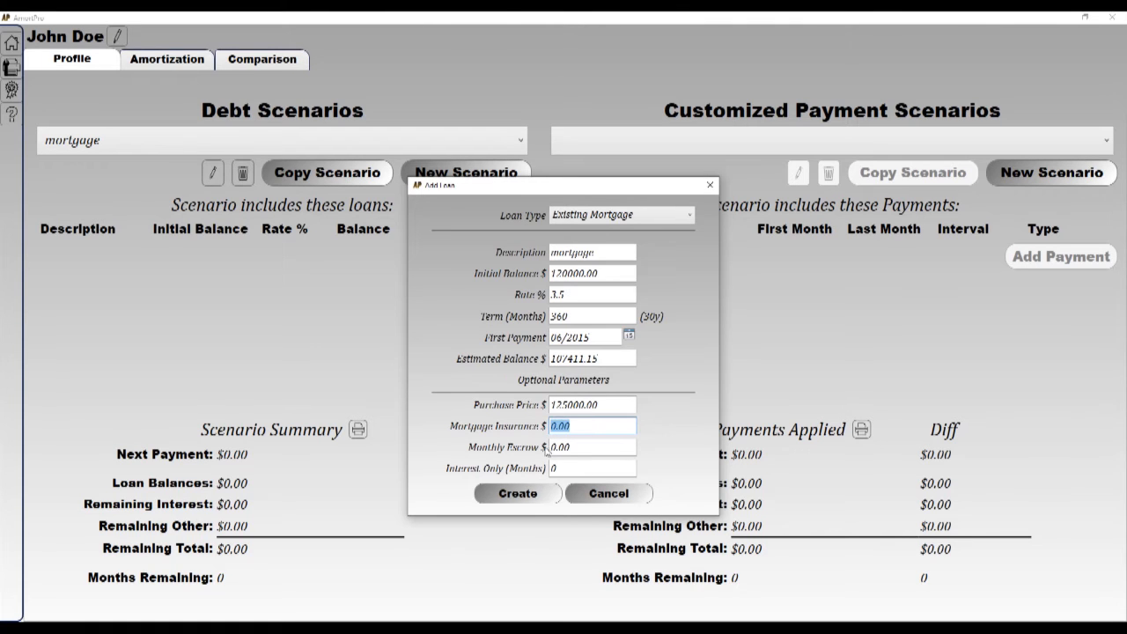
left_click(517, 494)
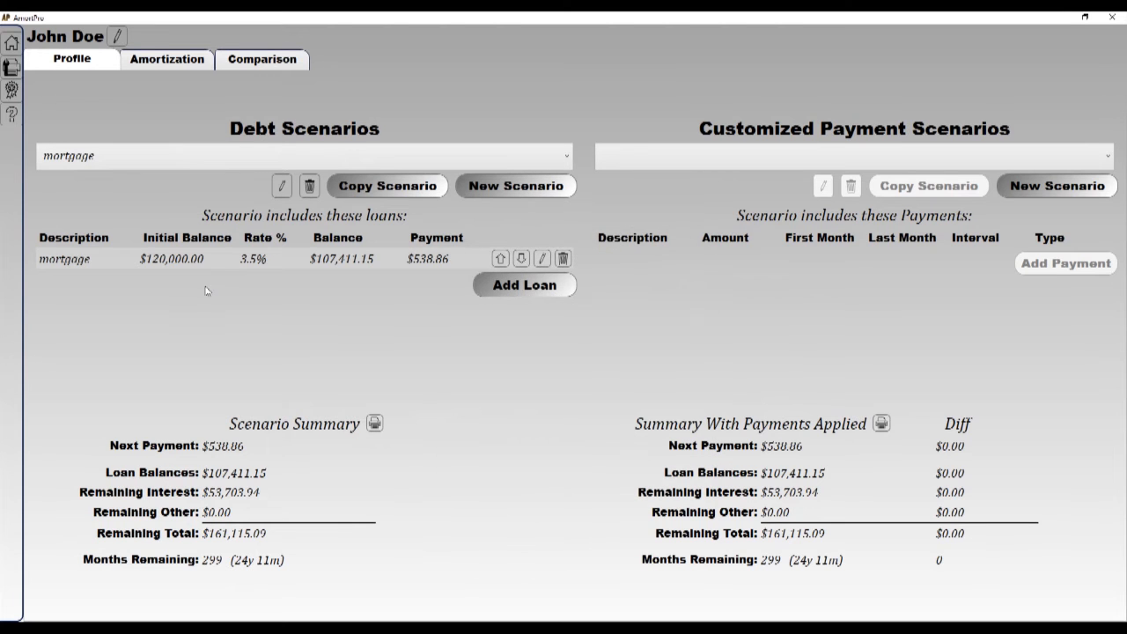
- Show the amortization of the mortgage scenario and examine its schedule and graph
left_click(173, 66)
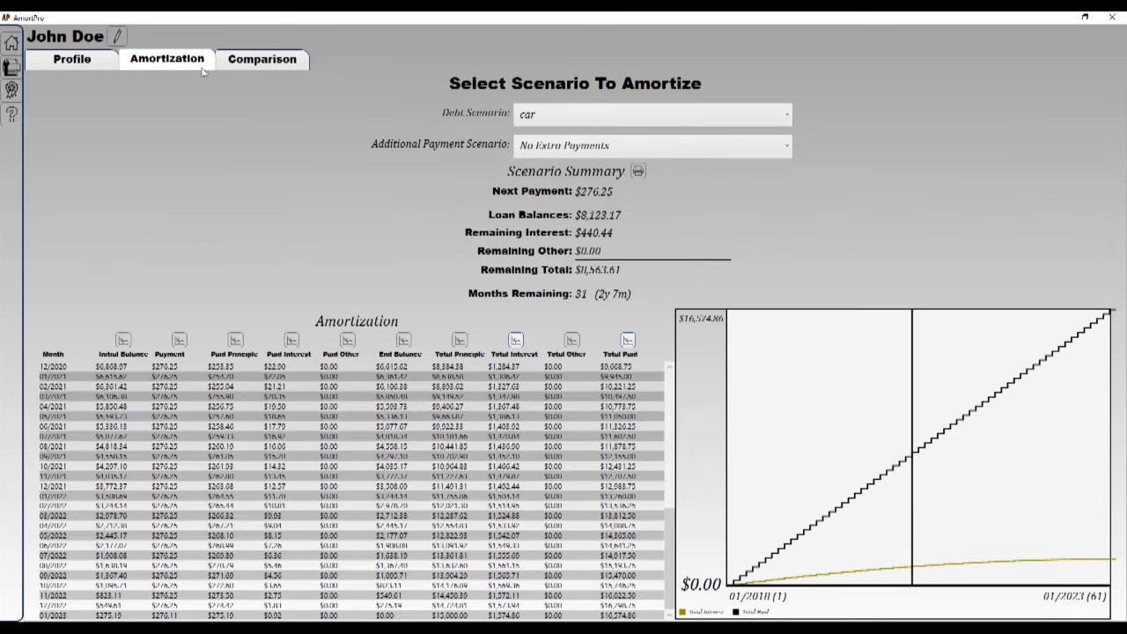
left_click(539, 119)
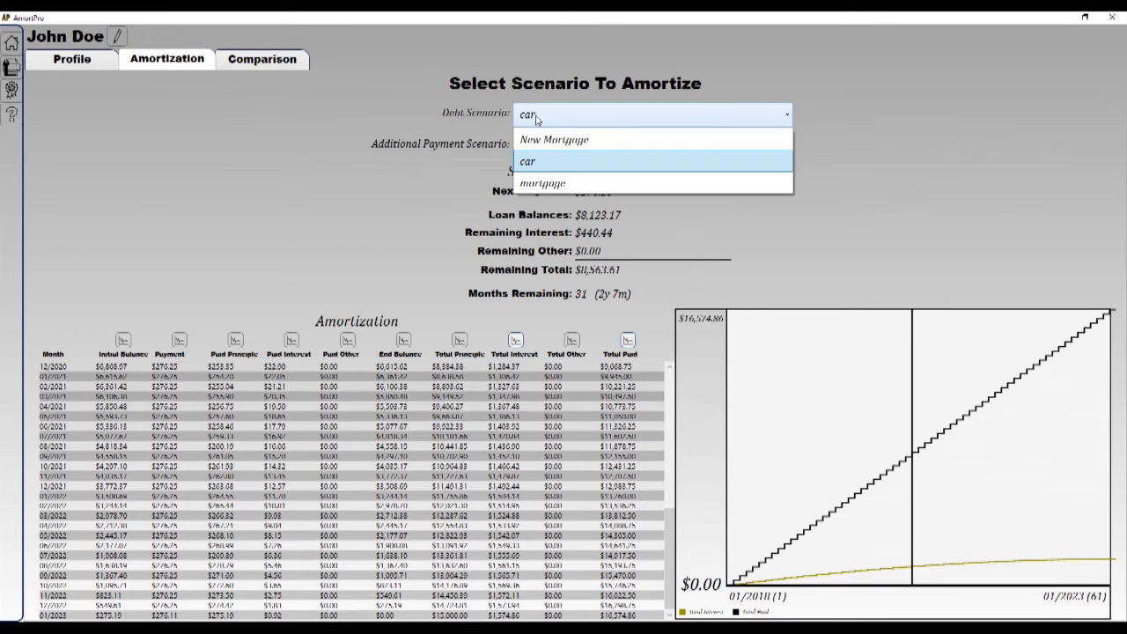
left_click(530, 183)
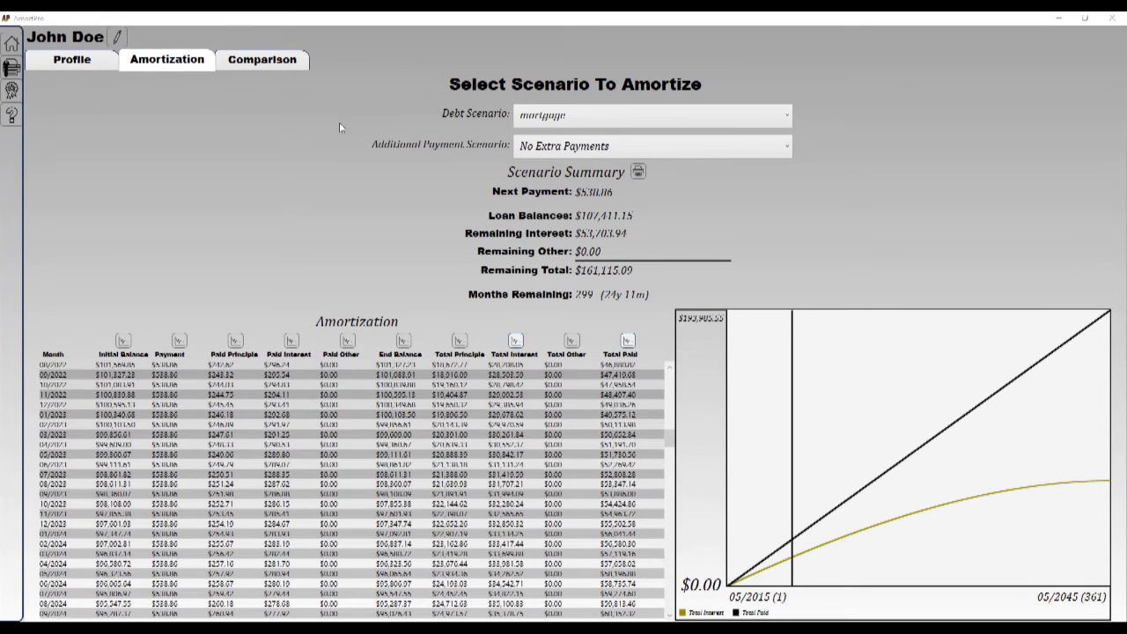
- Return to the profile overview and duplicate the mortgage scenario under the name "mortgage interest only"
left_click(89, 68)
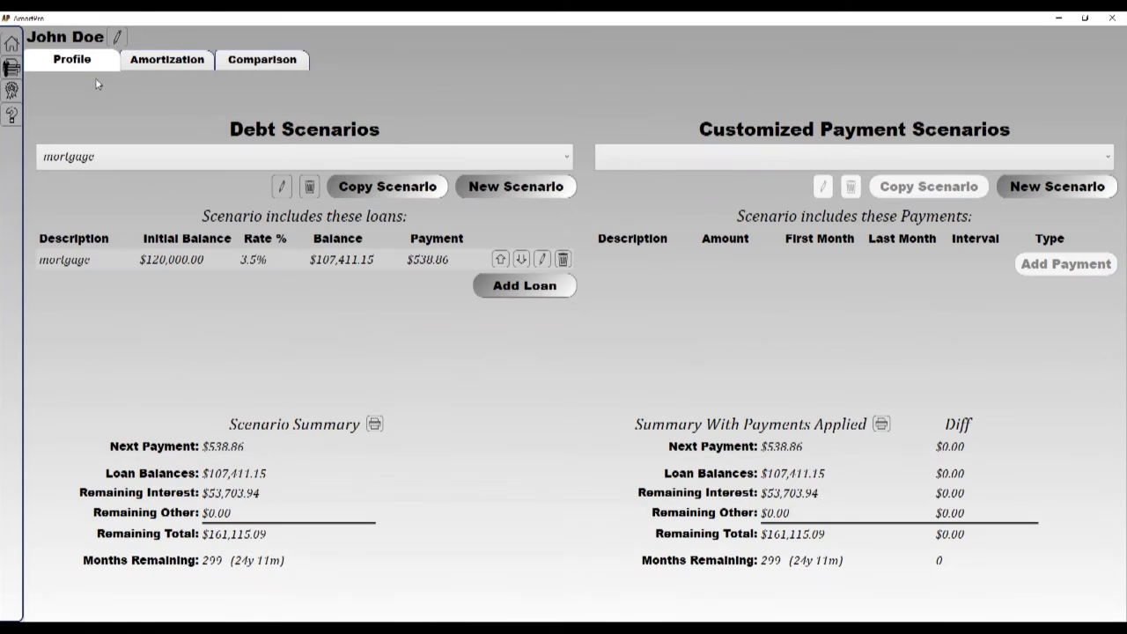
left_click(167, 165)
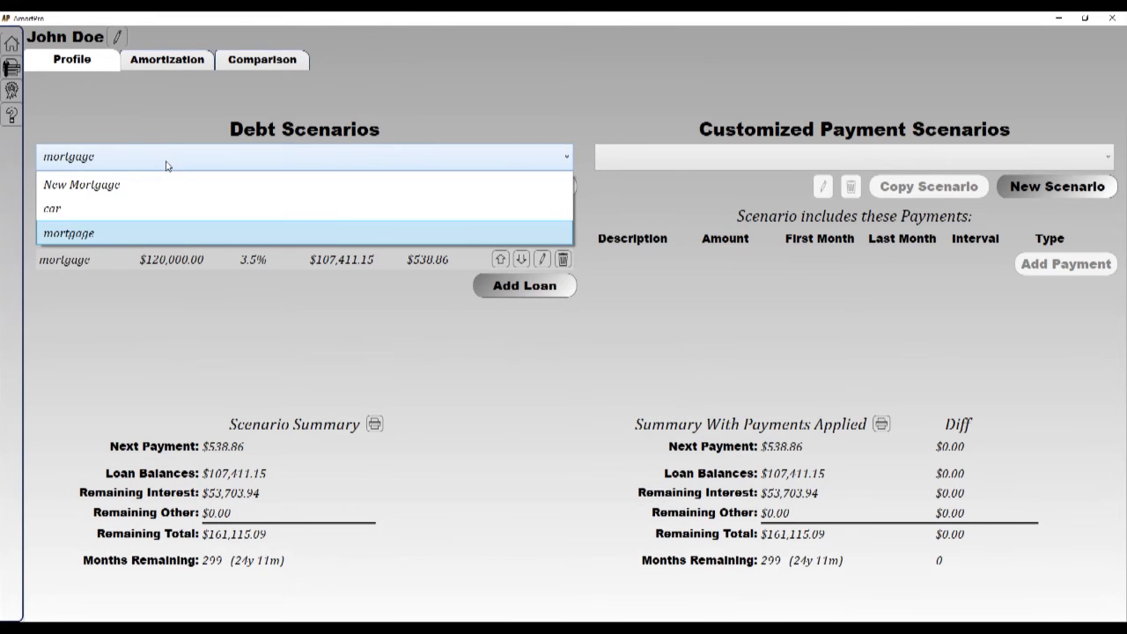
left_click(167, 165)
left_click(361, 193)
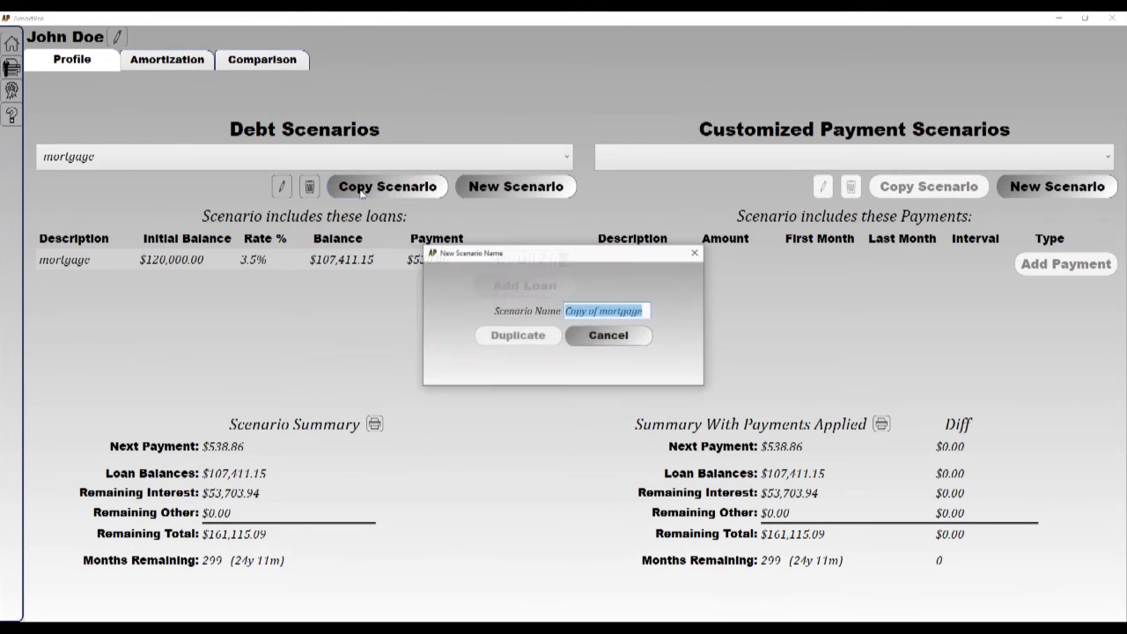
left_click(429, 262)
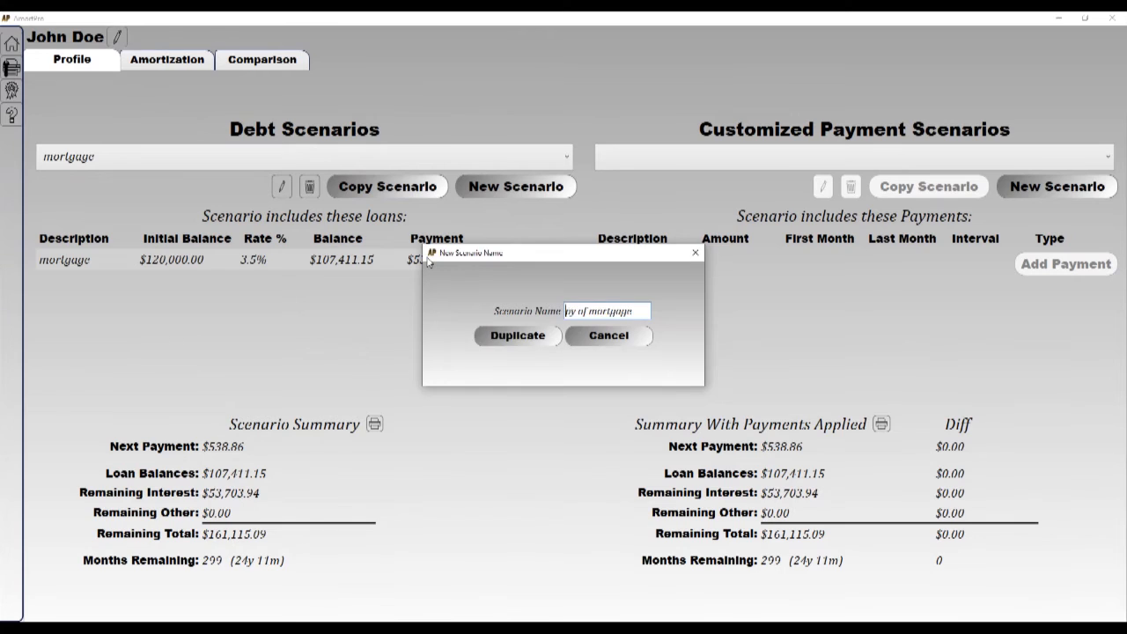
key("Delete")
key("Delete")
key("Delete")
key("Delete")
key("Delete")
key("Delete")
key("Delete")
key("Delete")
type("interest only")
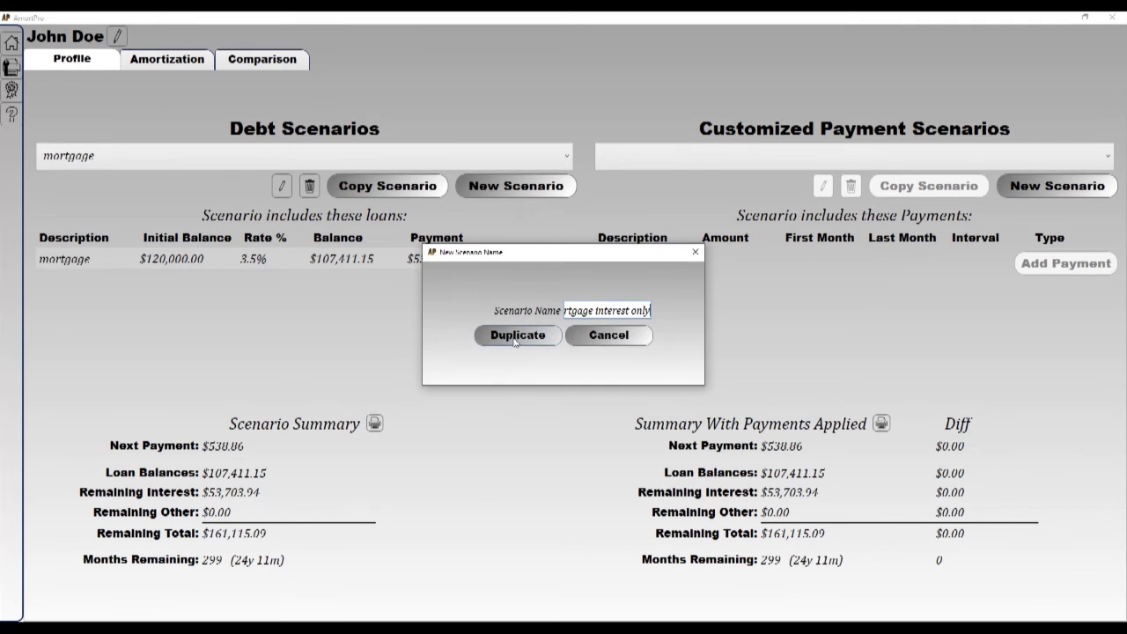
left_click(516, 339)
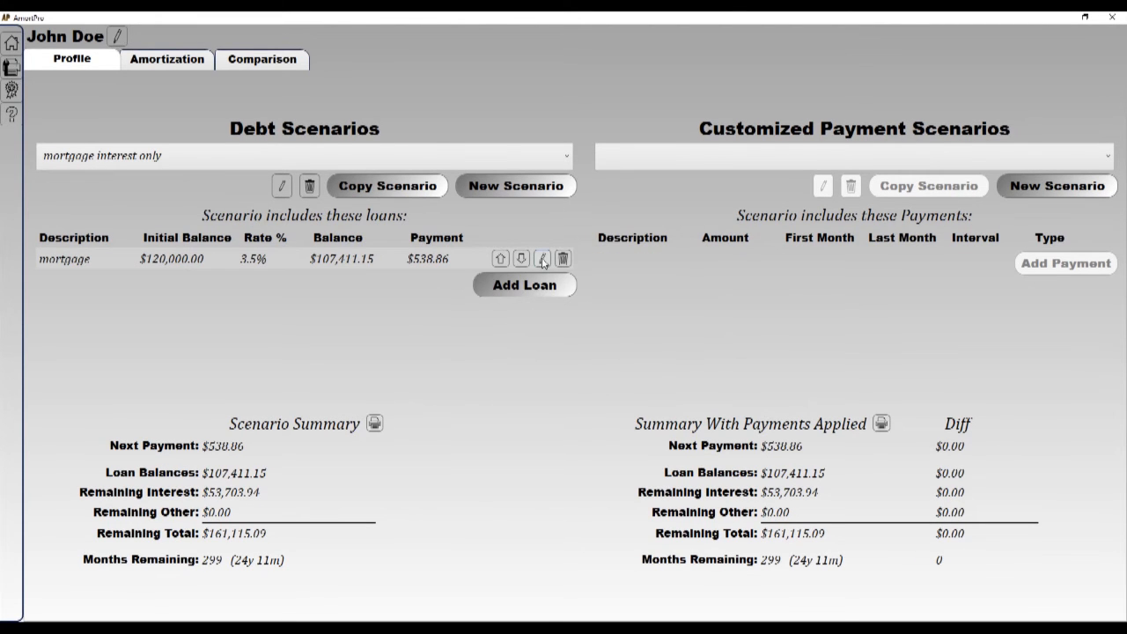
- Edit the mortgage loan in the interest-only scenario: set its type to Existing Mortgage and interest-only months to 60, and save
left_click(544, 259)
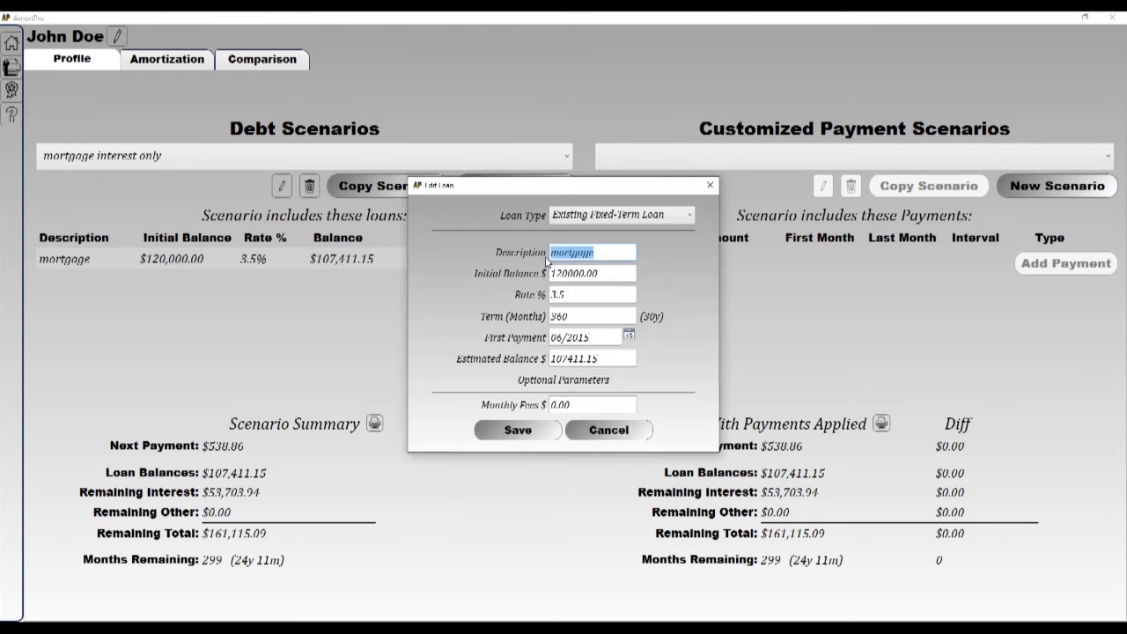
left_click(599, 217)
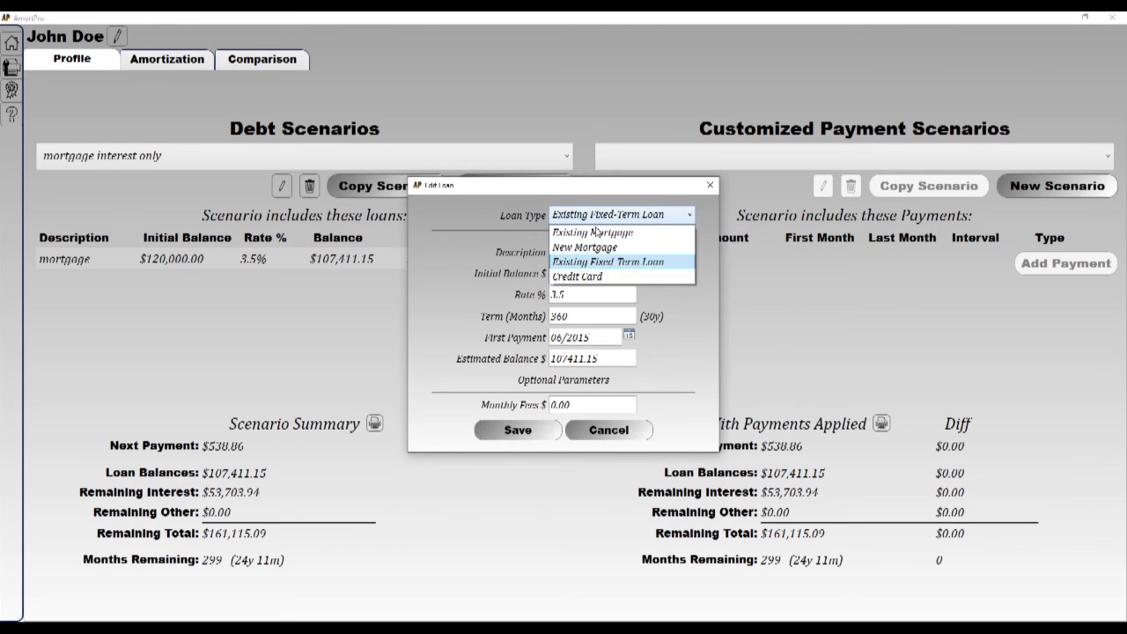
left_click(597, 233)
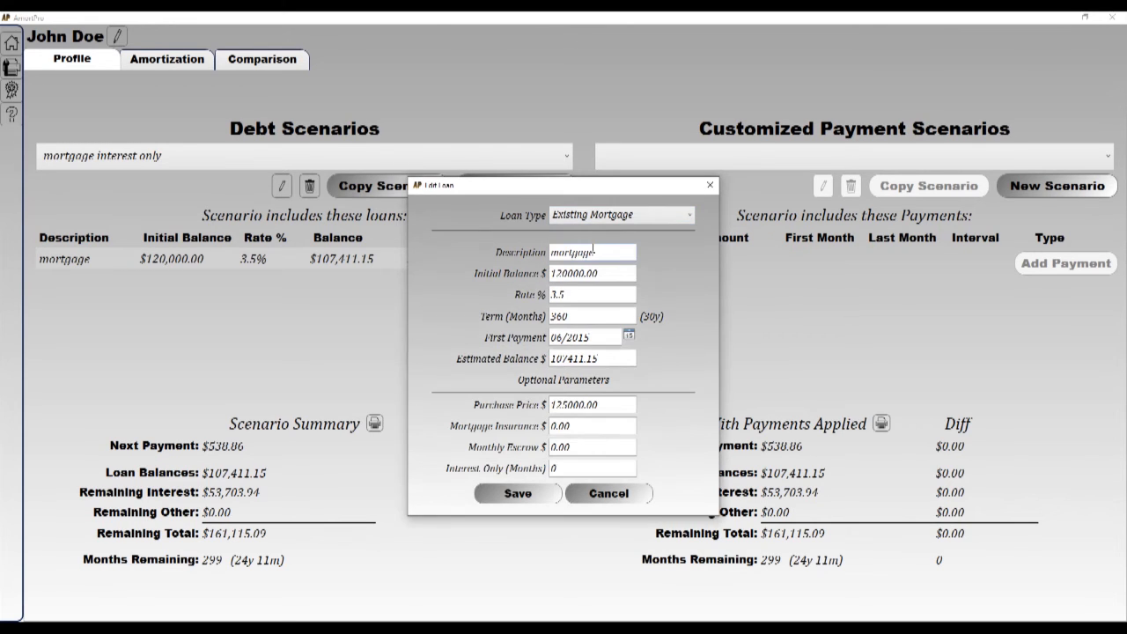
left_click(551, 470)
type("60")
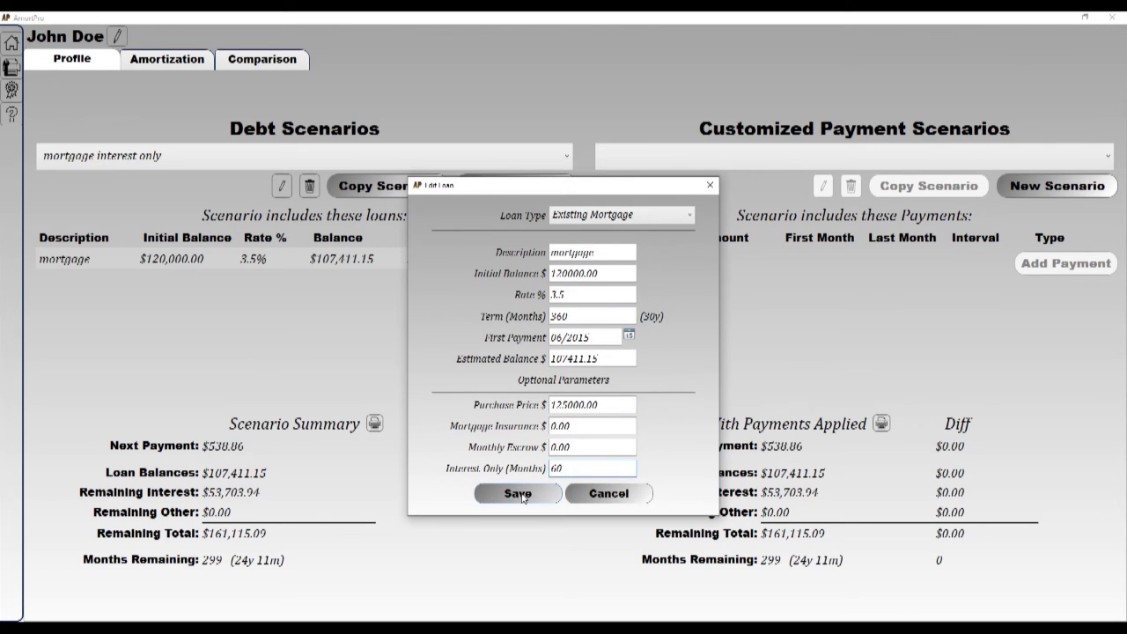
left_click(522, 495)
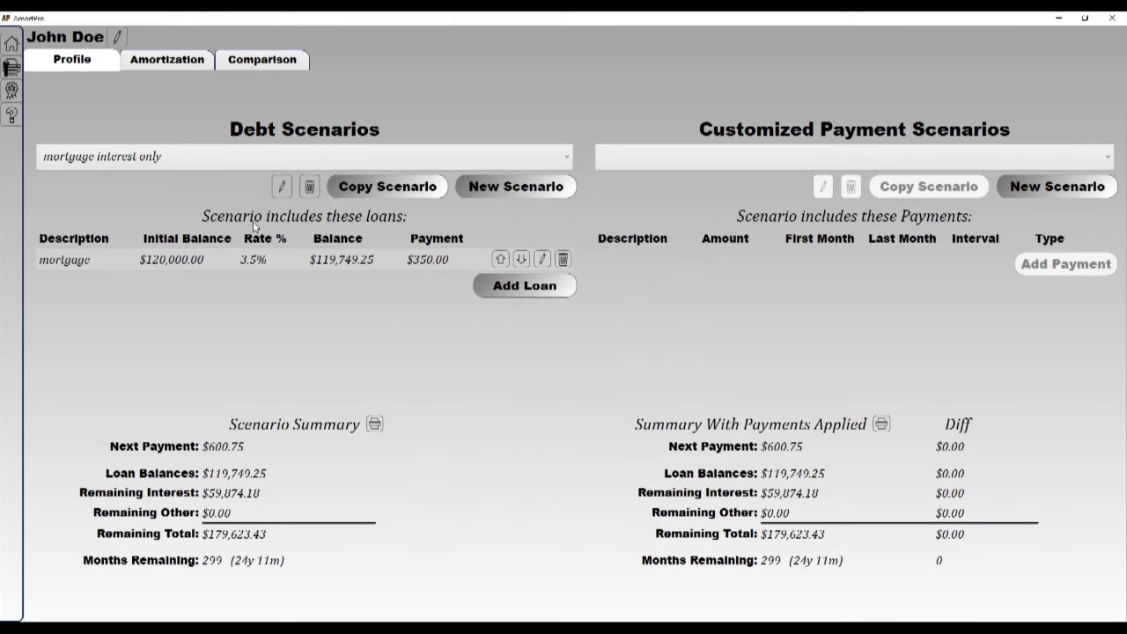
- Show the amortization of the "mortgage interest only" scenario and graph only its Payment column
left_click(175, 67)
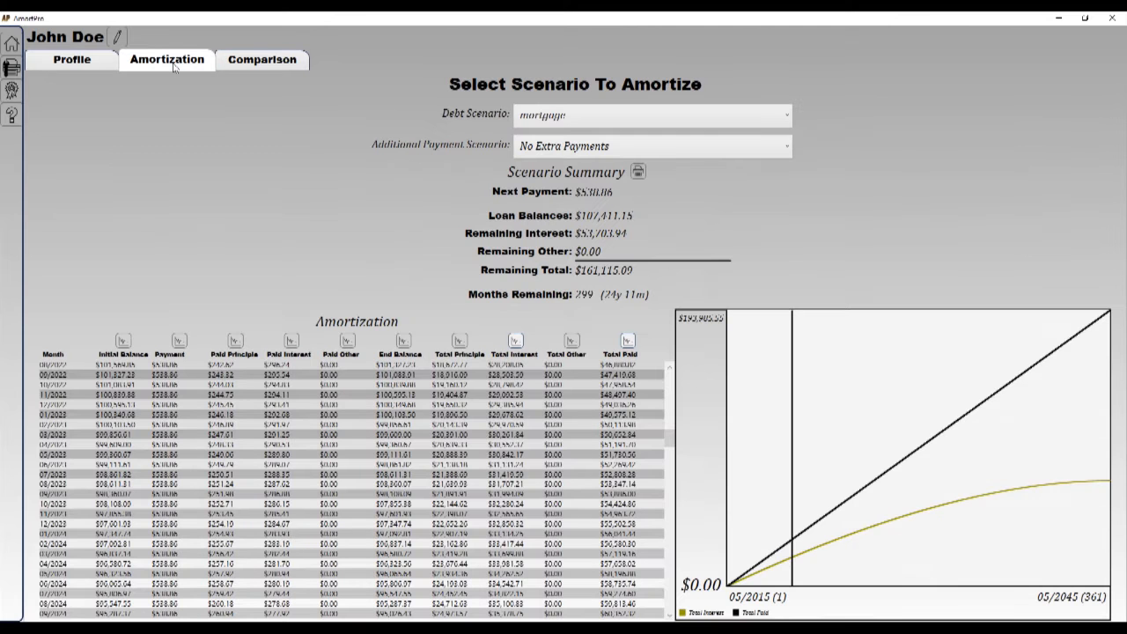
left_click(549, 122)
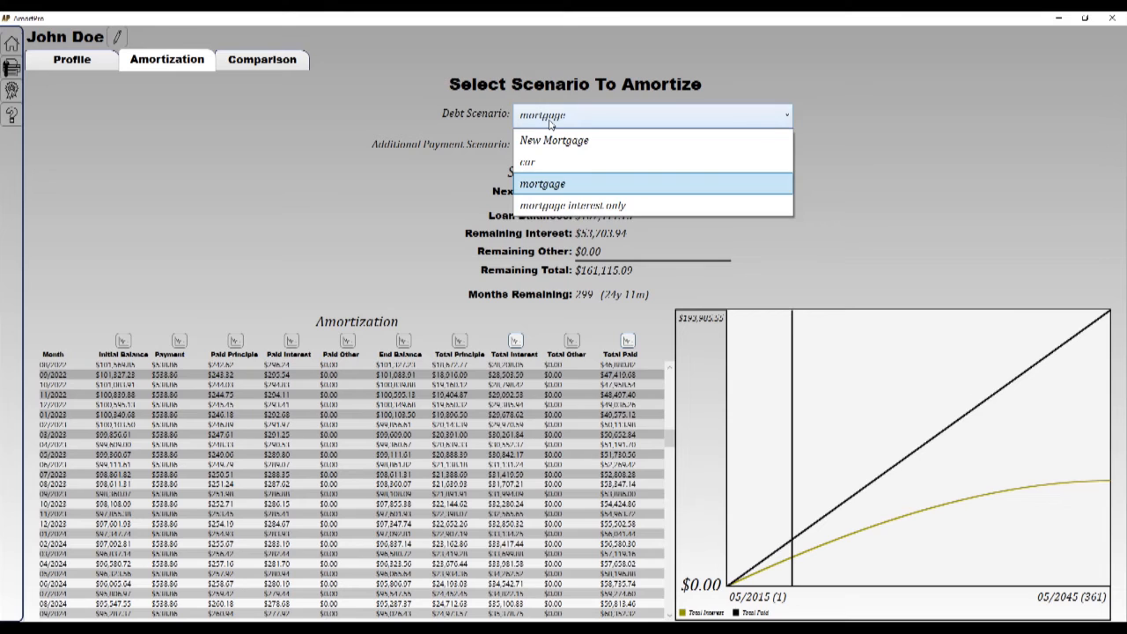
left_click(551, 205)
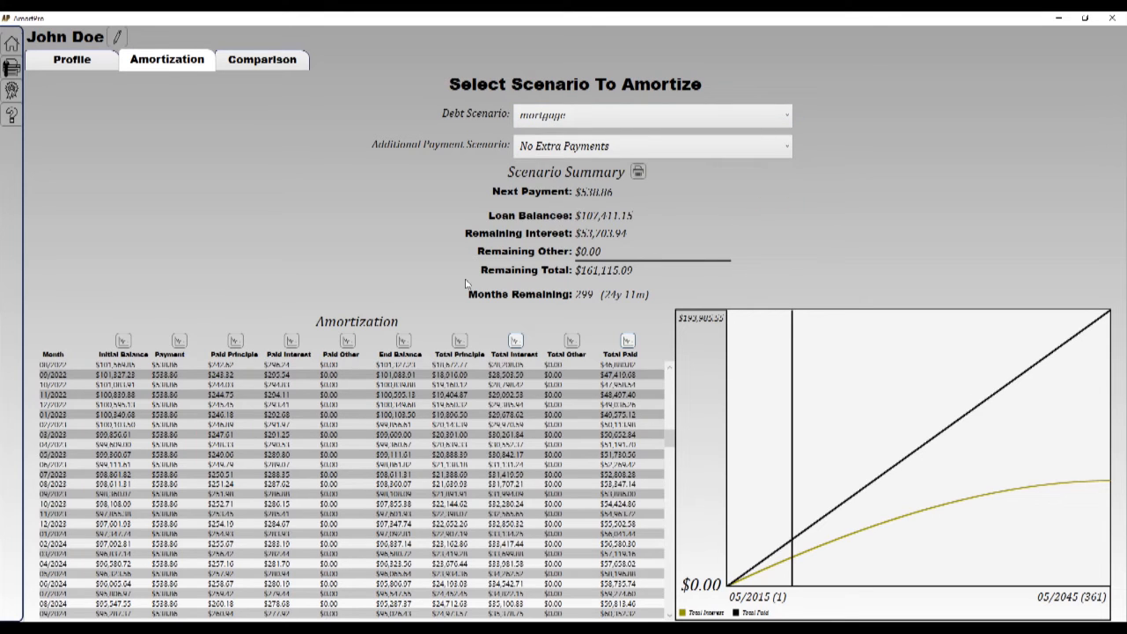
left_click(180, 342)
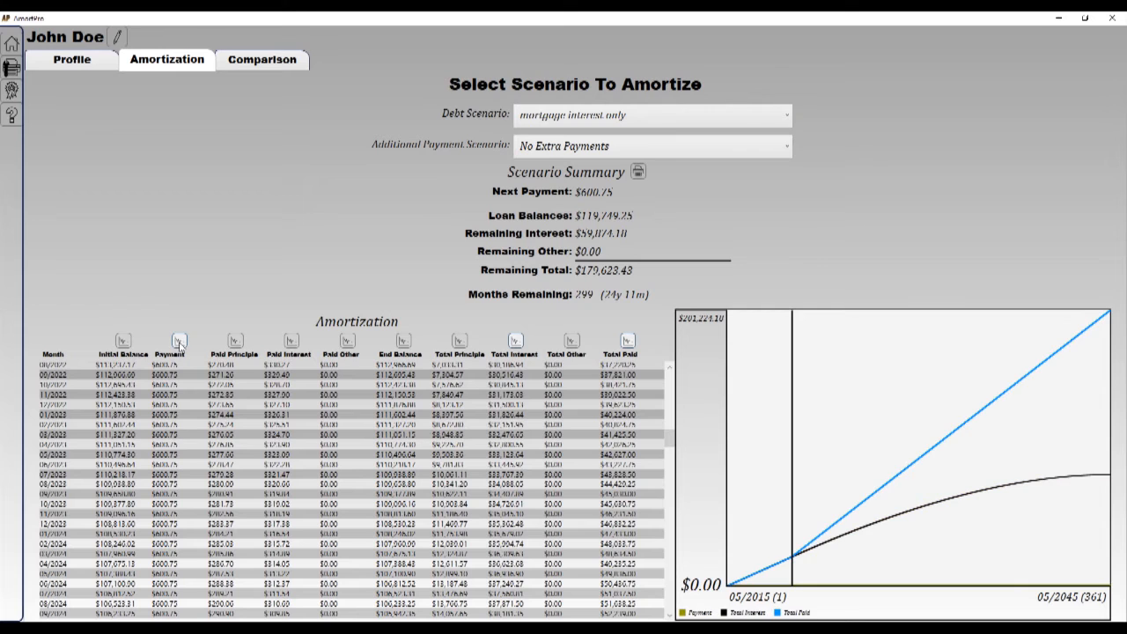
left_click(517, 342)
left_click(627, 342)
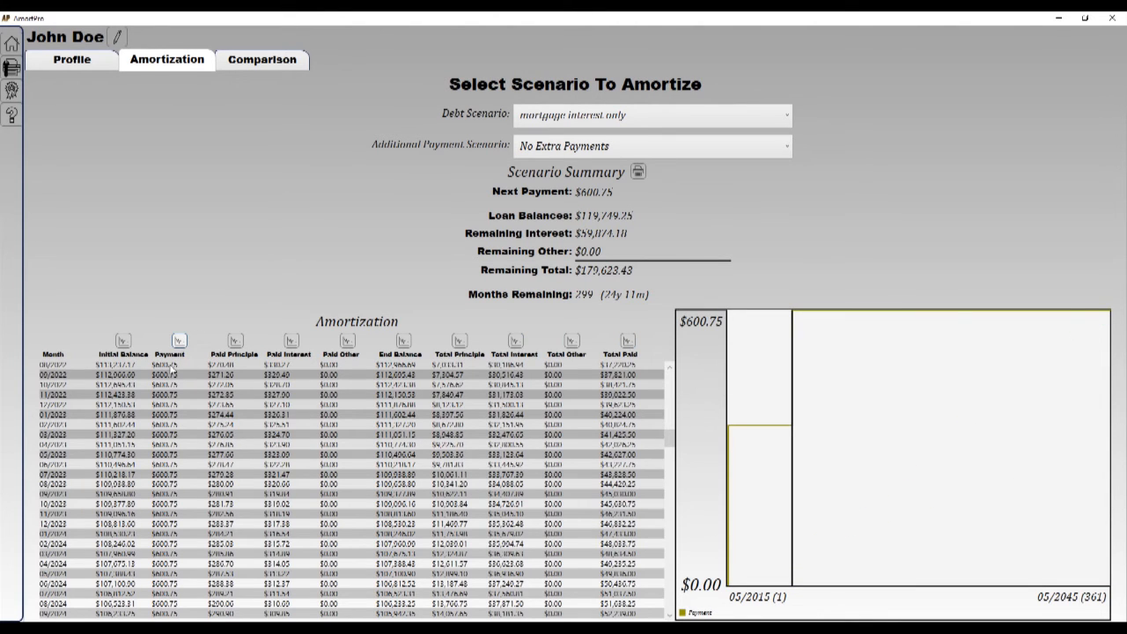
- Examine the payment column of the amortization schedule around the end of the interest-only period
scroll(173, 455, "down", 10)
scroll(174, 456, "down", 20)
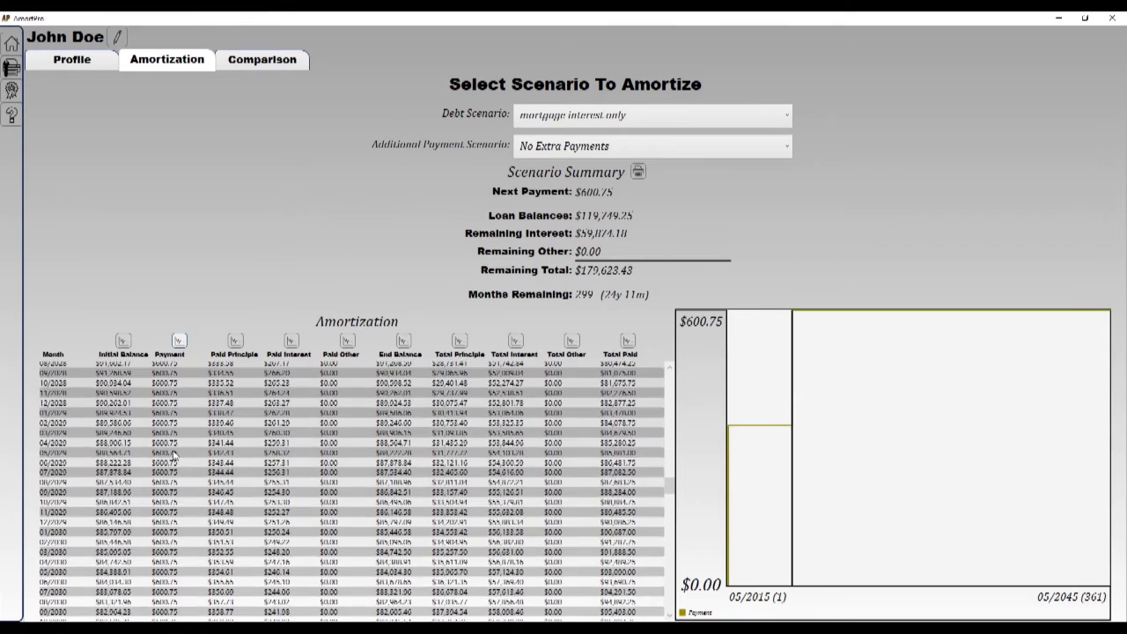
scroll(173, 455, "down", 13)
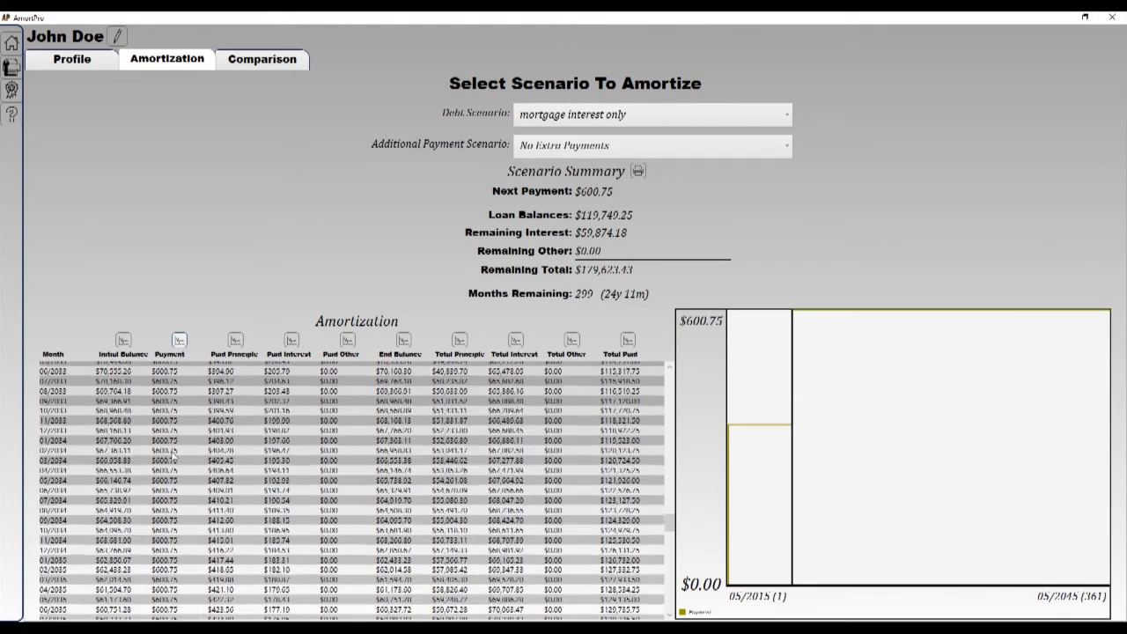
scroll(174, 455, "up", 20)
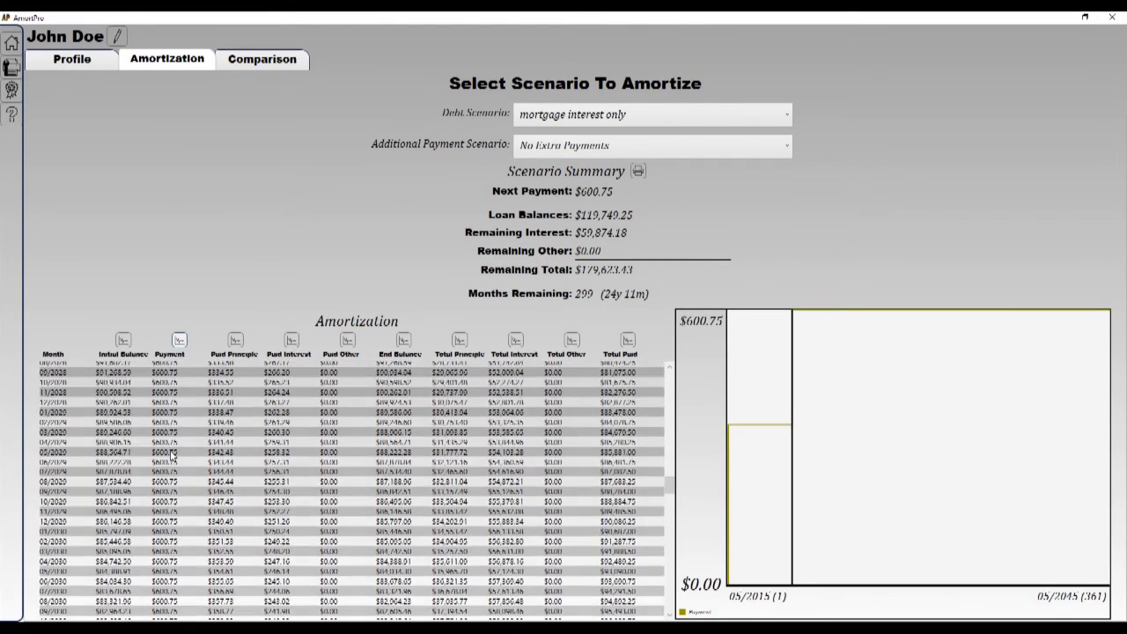
scroll(173, 456, "up", 20)
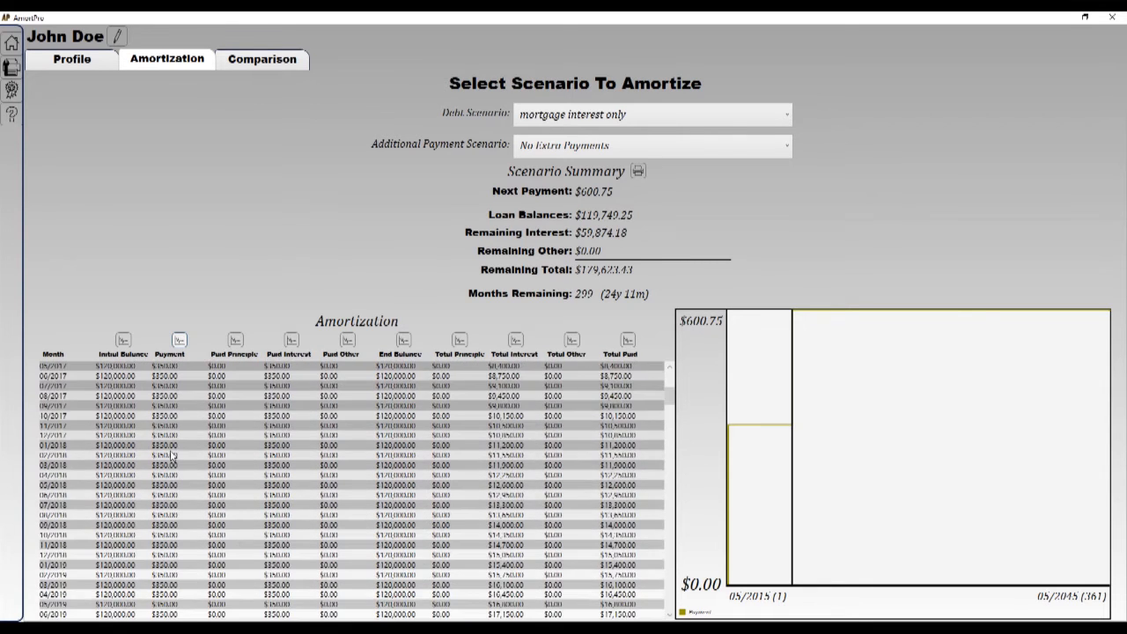
scroll(173, 456, "down", 7)
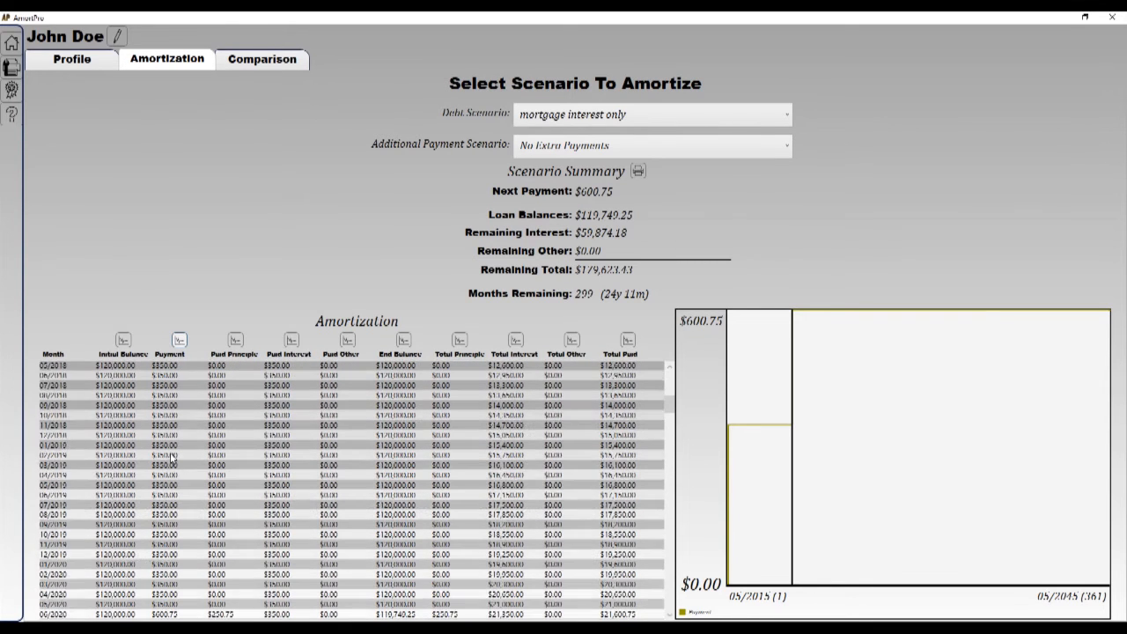
scroll(173, 456, "down", 3)
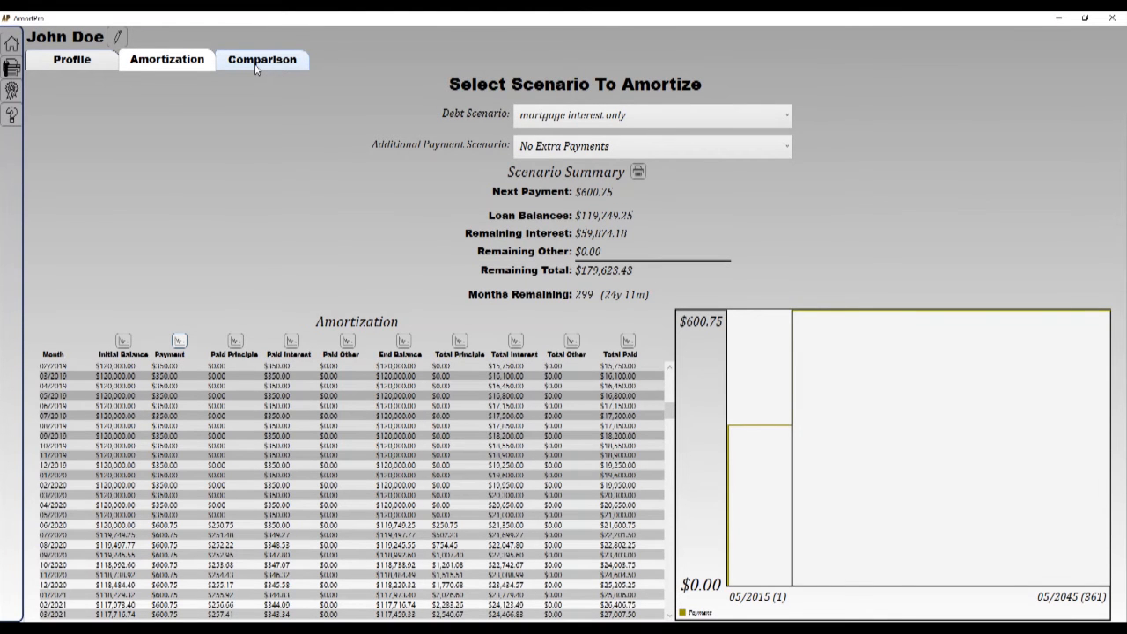
- Compare the mortgage scenario on the left side with "mortgage interest only" on the right side
left_click(257, 61)
left_click(322, 115)
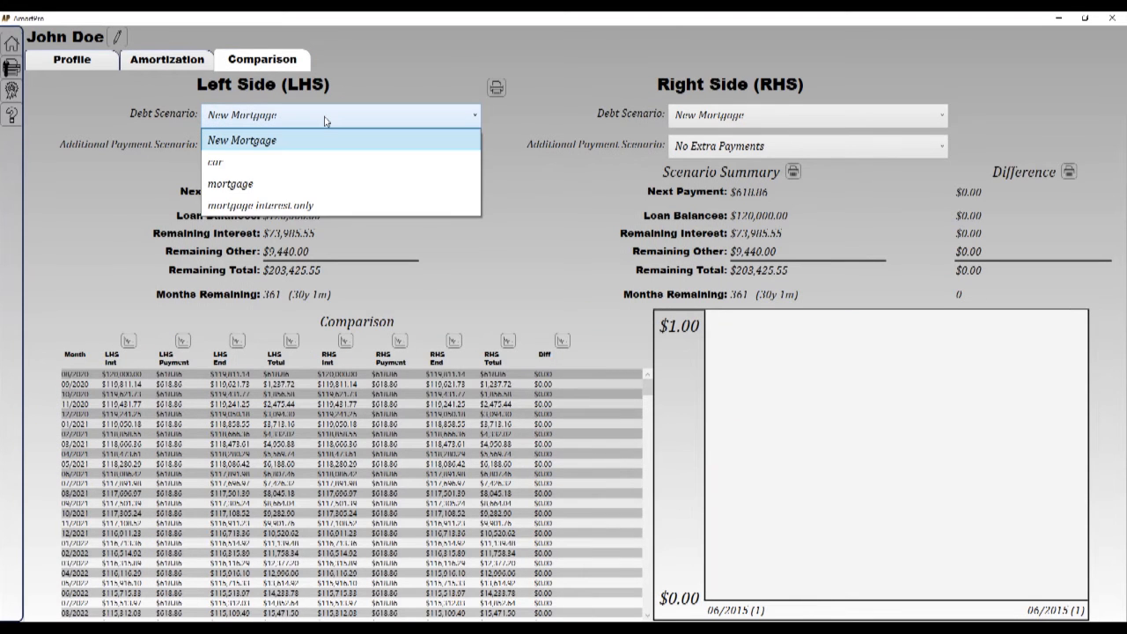
left_click(299, 187)
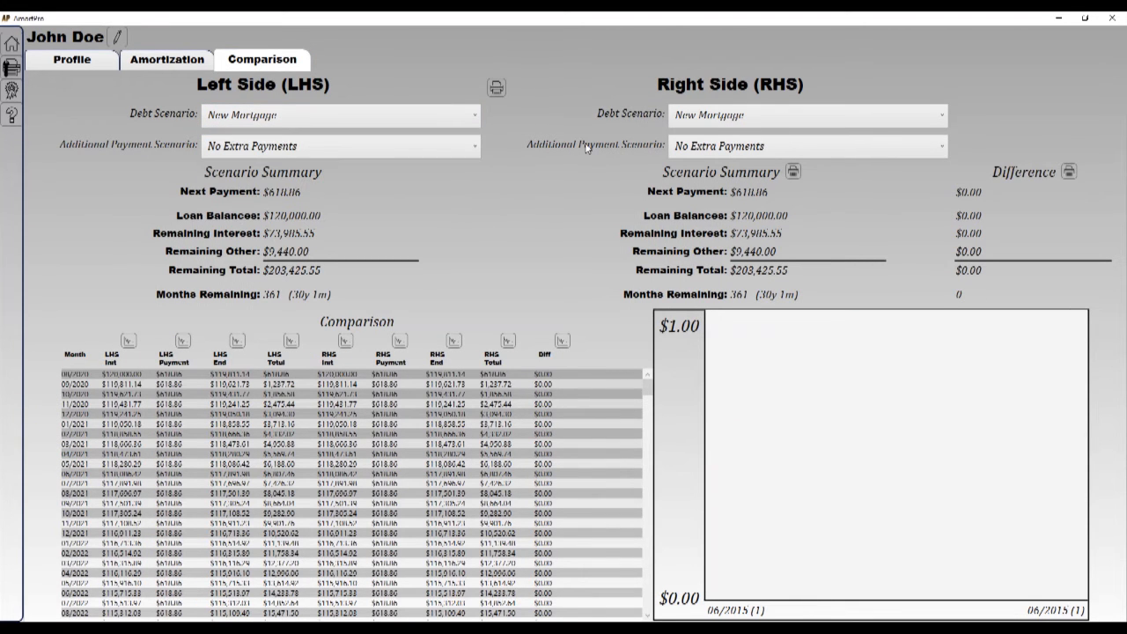
left_click(702, 123)
left_click(707, 210)
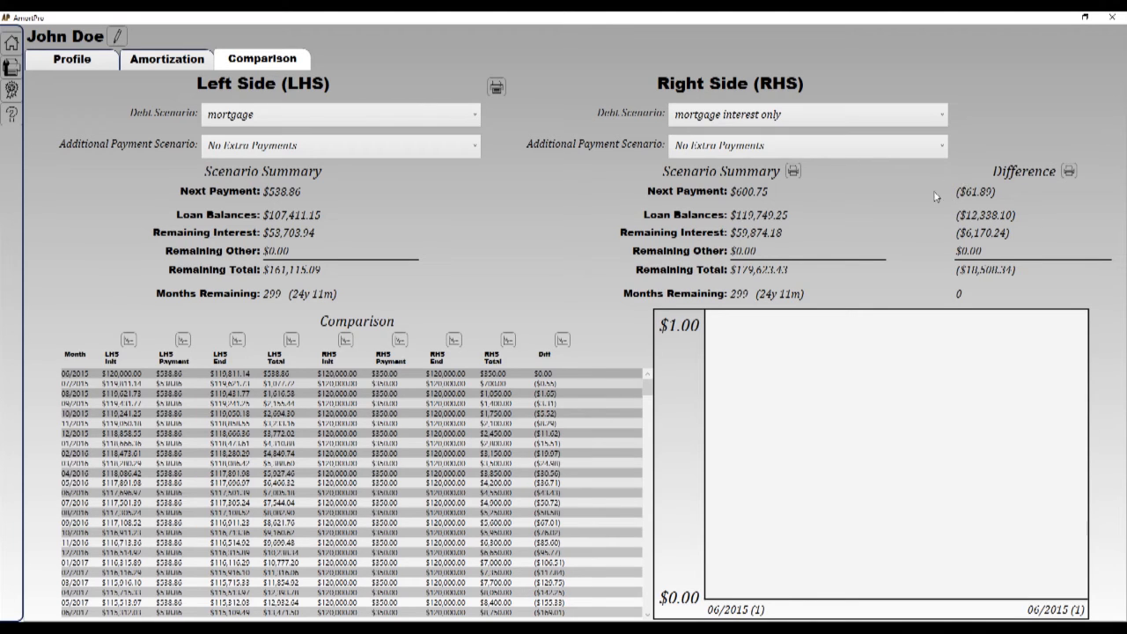
- Return to the profile overview and select the mortgage debt scenario
left_click(85, 66)
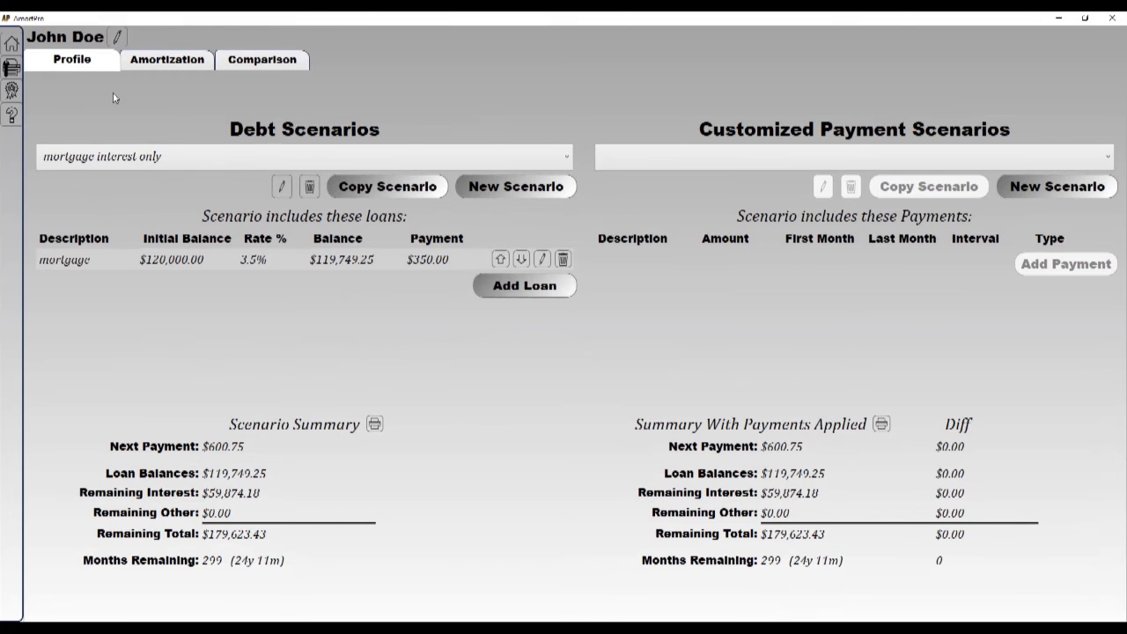
left_click(176, 162)
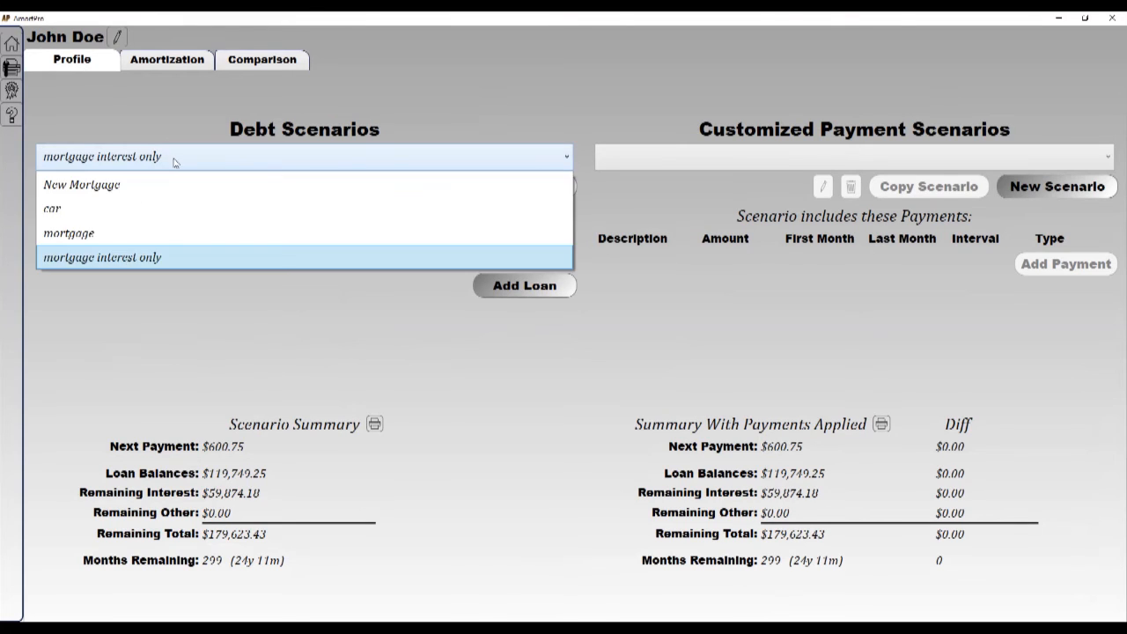
left_click(110, 232)
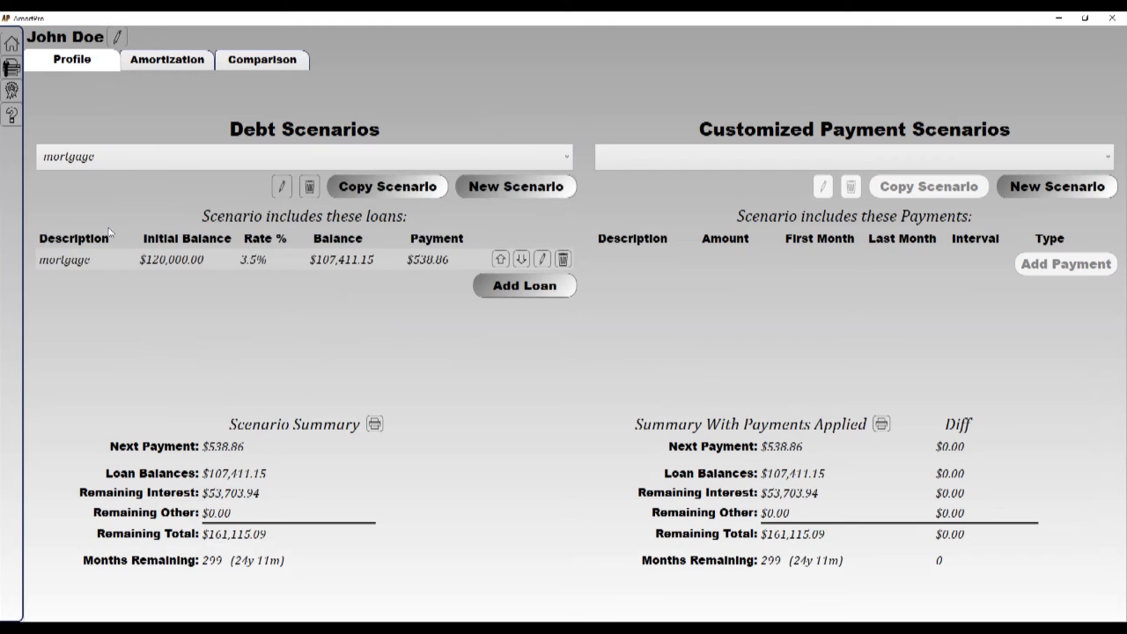
- Edit the mortgage loan: set its type to Existing Mortgage and its estimated balance to $102000, and save
left_click(540, 261)
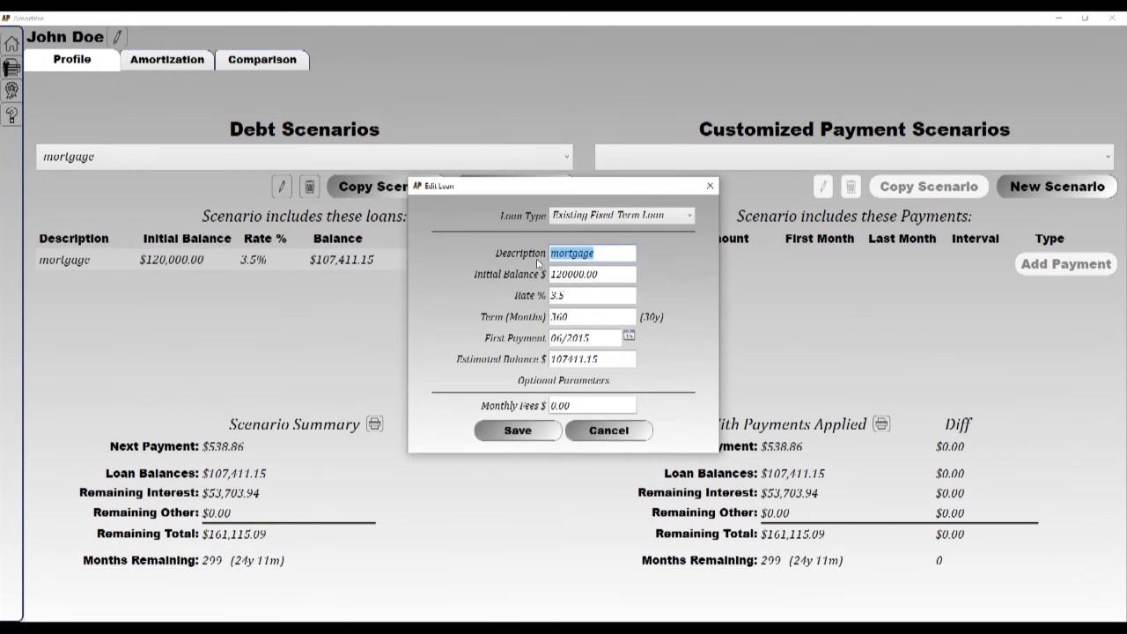
left_click(611, 218)
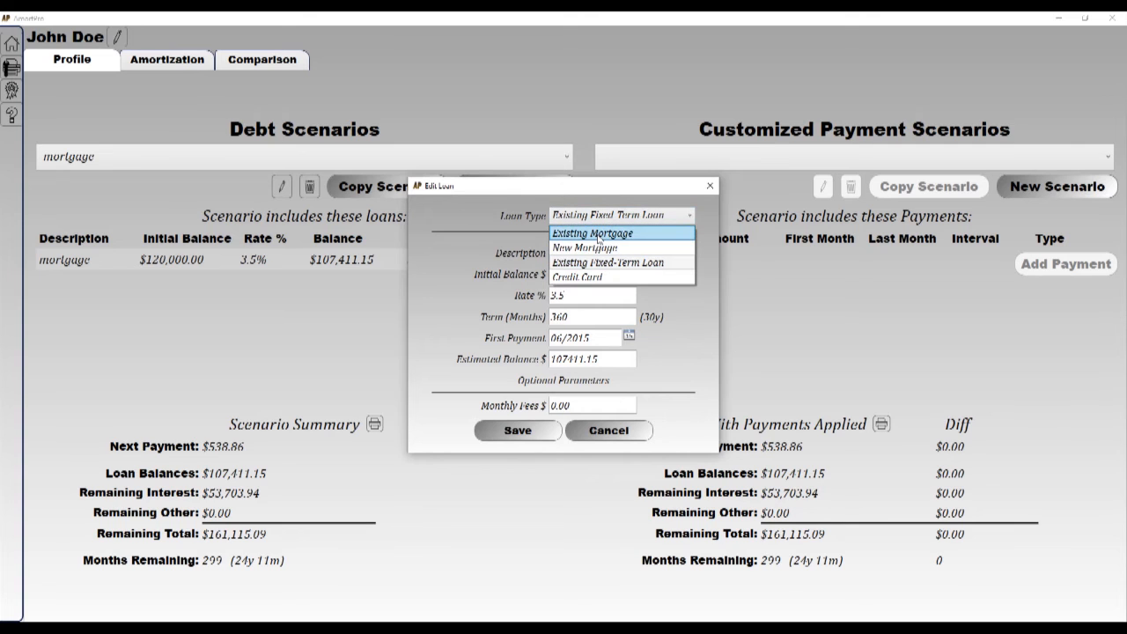
left_click(598, 235)
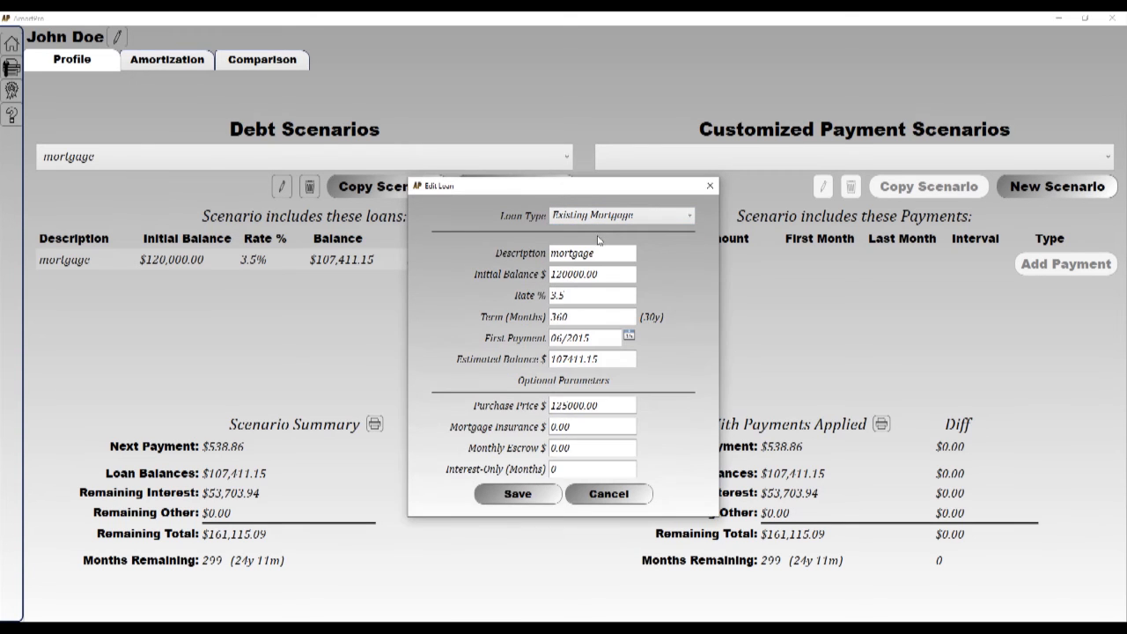
left_click(602, 359)
left_click_drag(602, 360, 561, 359)
type("2000")
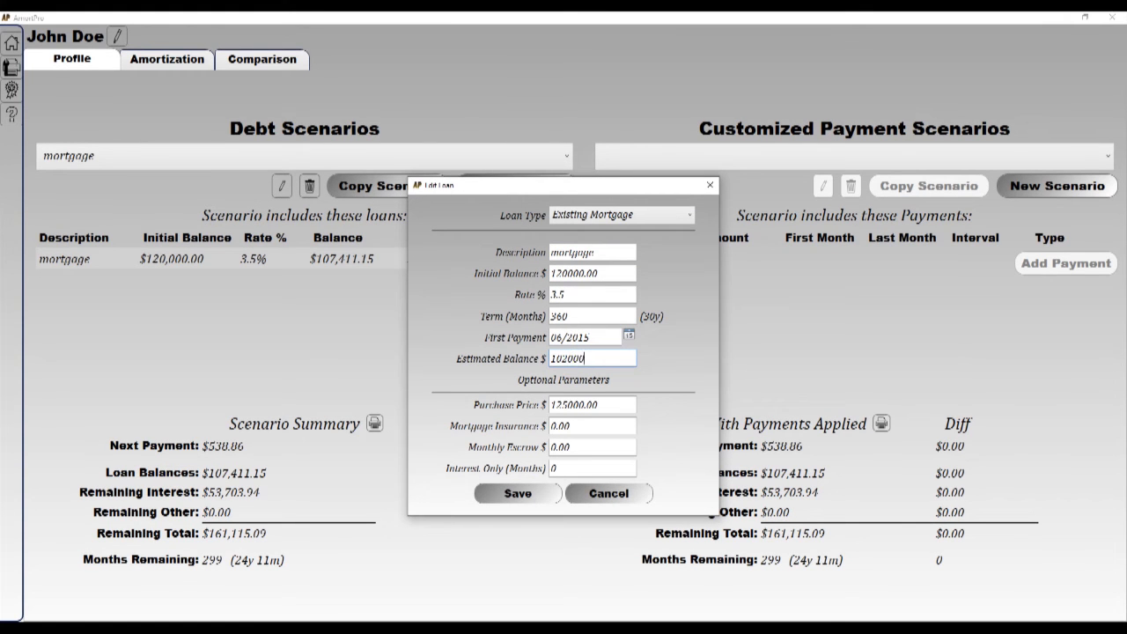
left_click(536, 500)
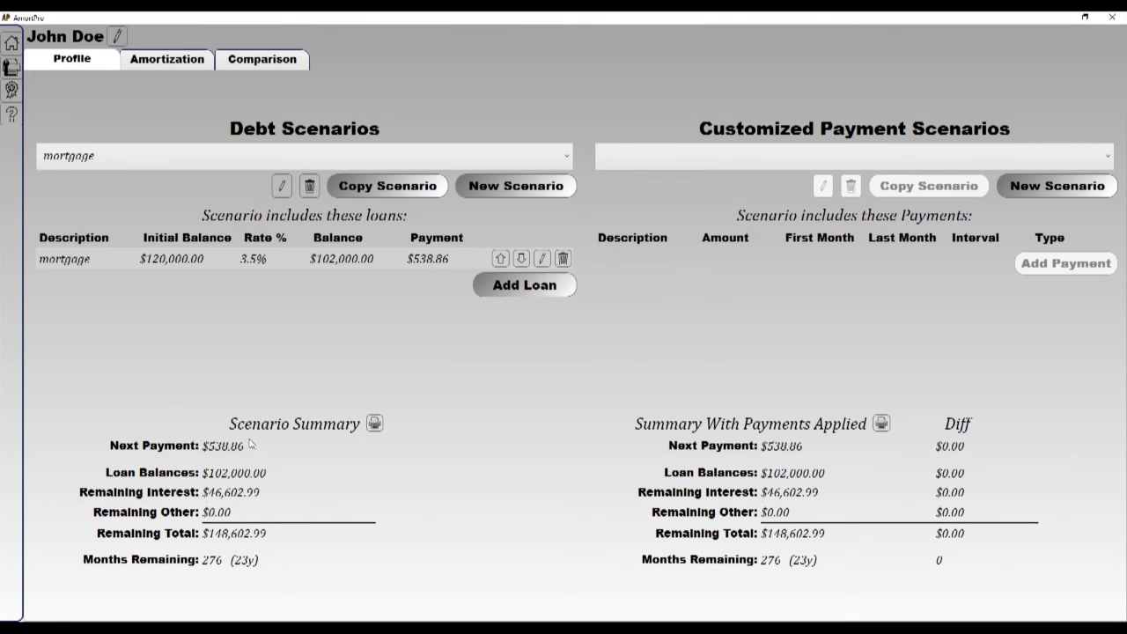
- Show the amortization of the mortgage scenario and remove the Payment line from the graph
left_click(172, 63)
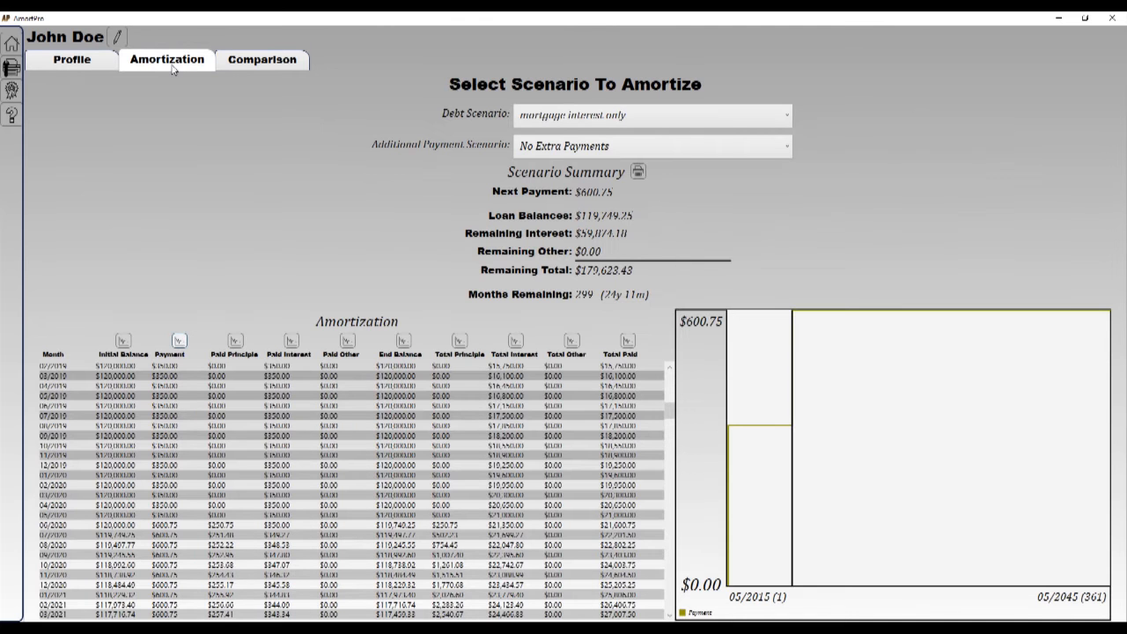
left_click(571, 119)
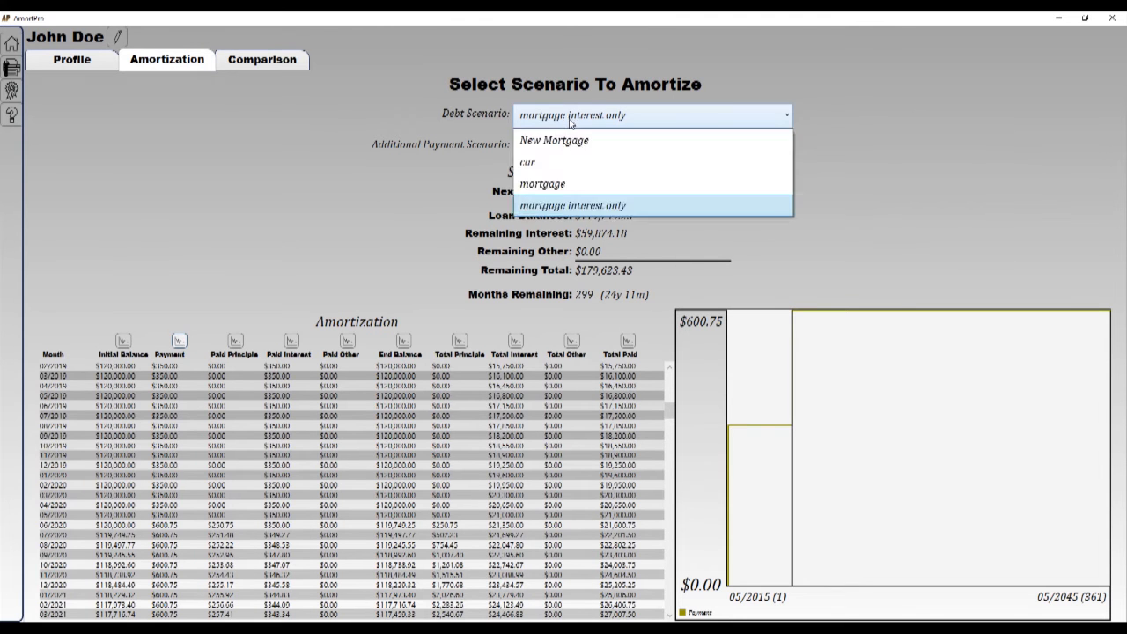
left_click(558, 185)
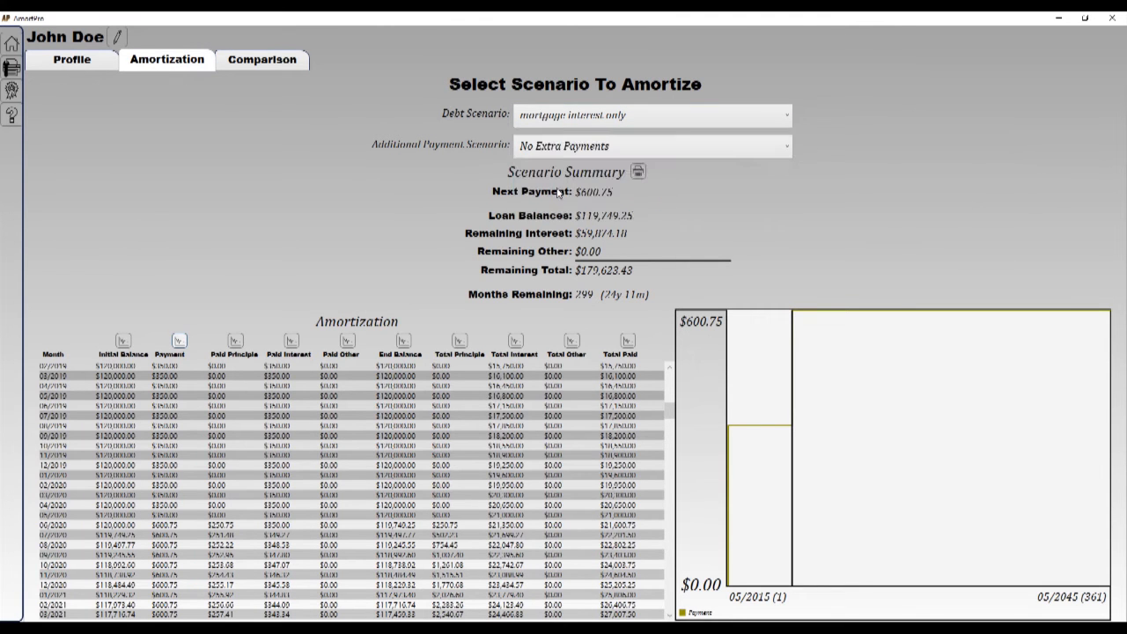
left_click(179, 342)
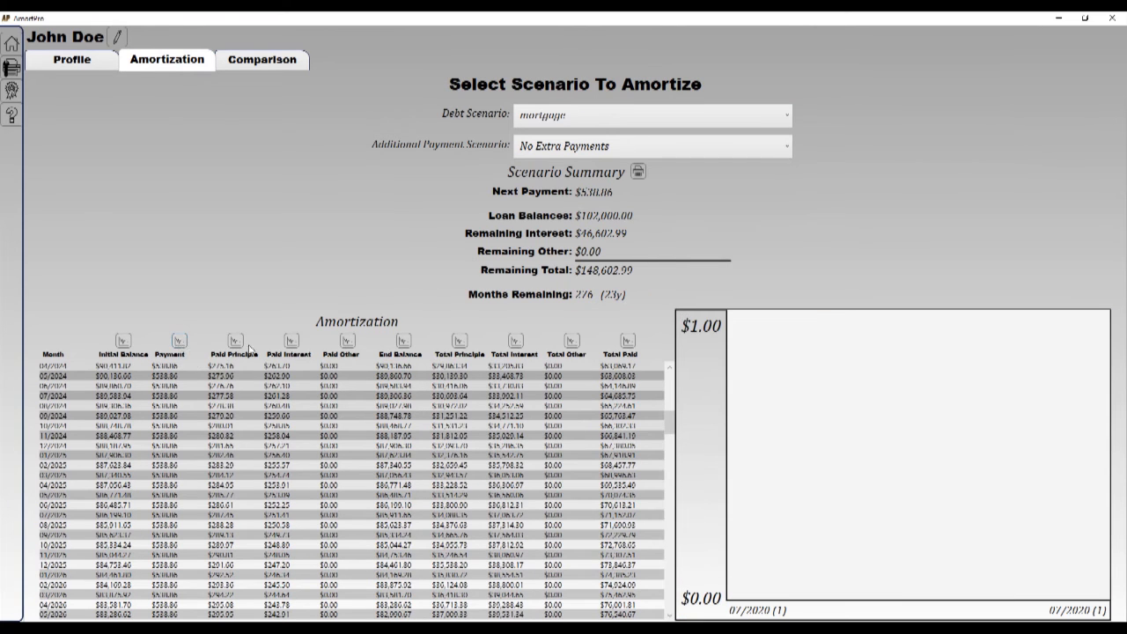
- Graph the mortgage's End Balance, Total Paid and Total Interest, and return to the profile overview
left_click(403, 342)
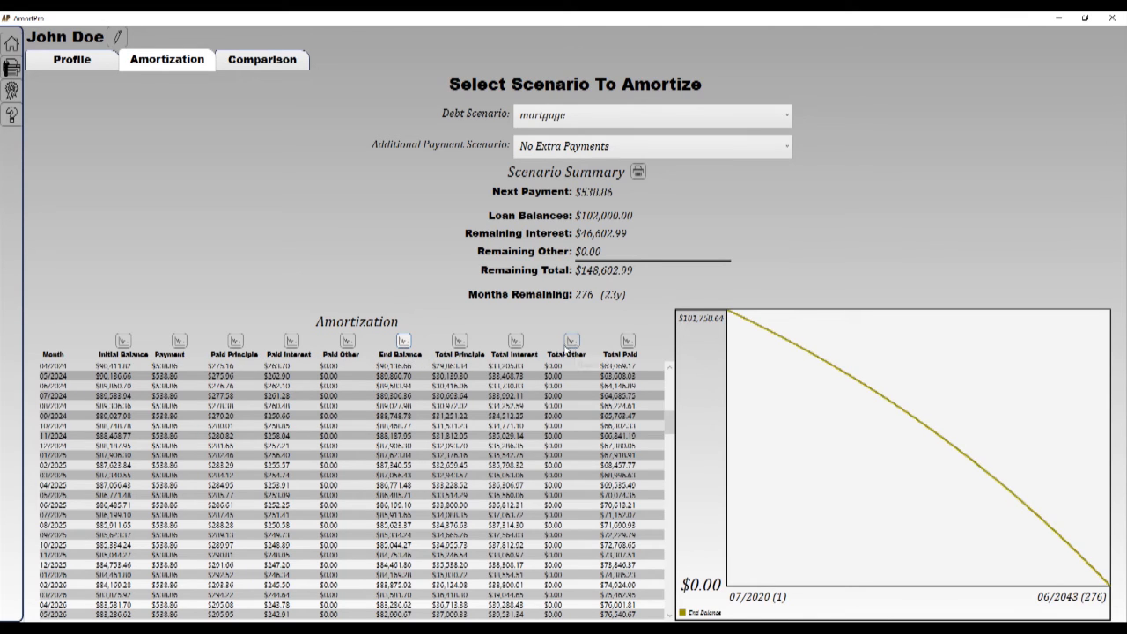
left_click(572, 343)
left_click(628, 342)
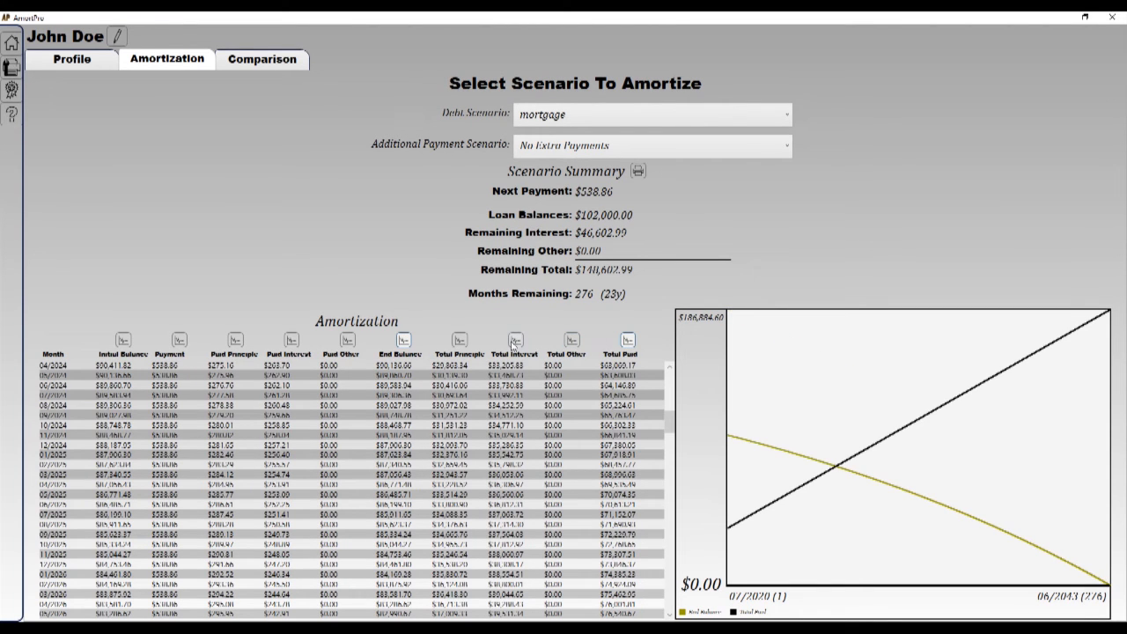
left_click(514, 342)
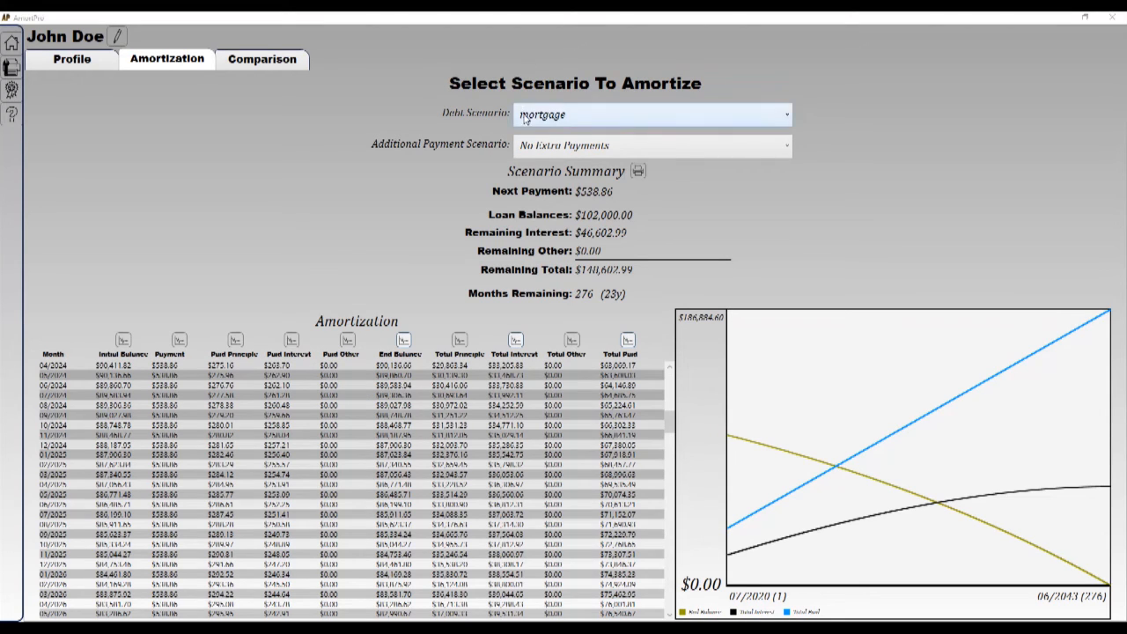
left_click(84, 68)
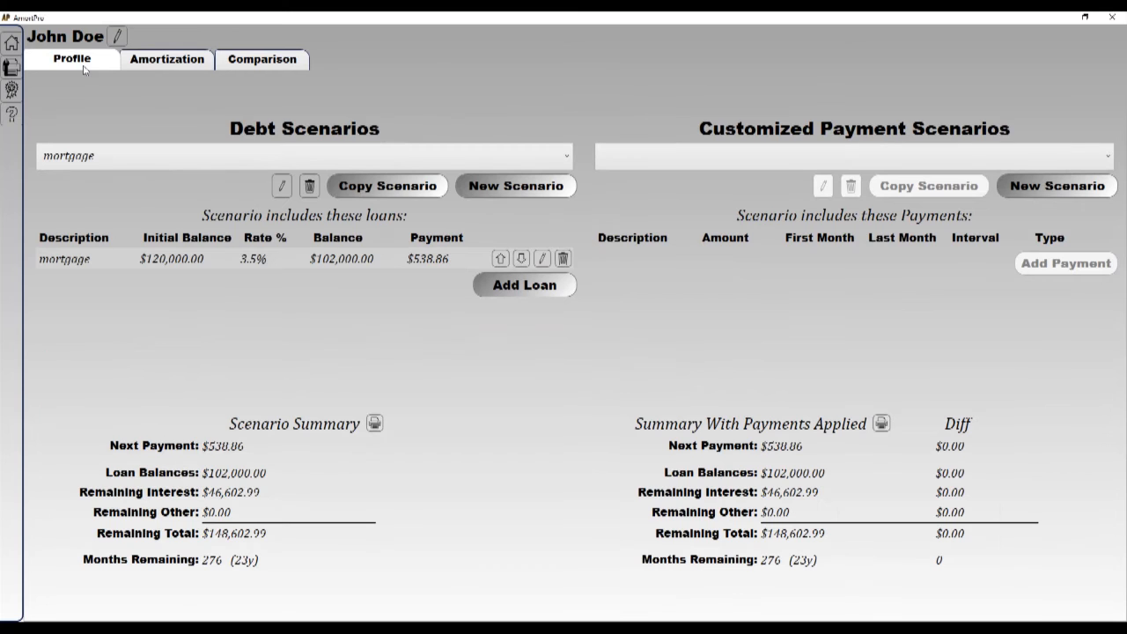
- Create a new debt scenario named Credit Card
left_click(495, 189)
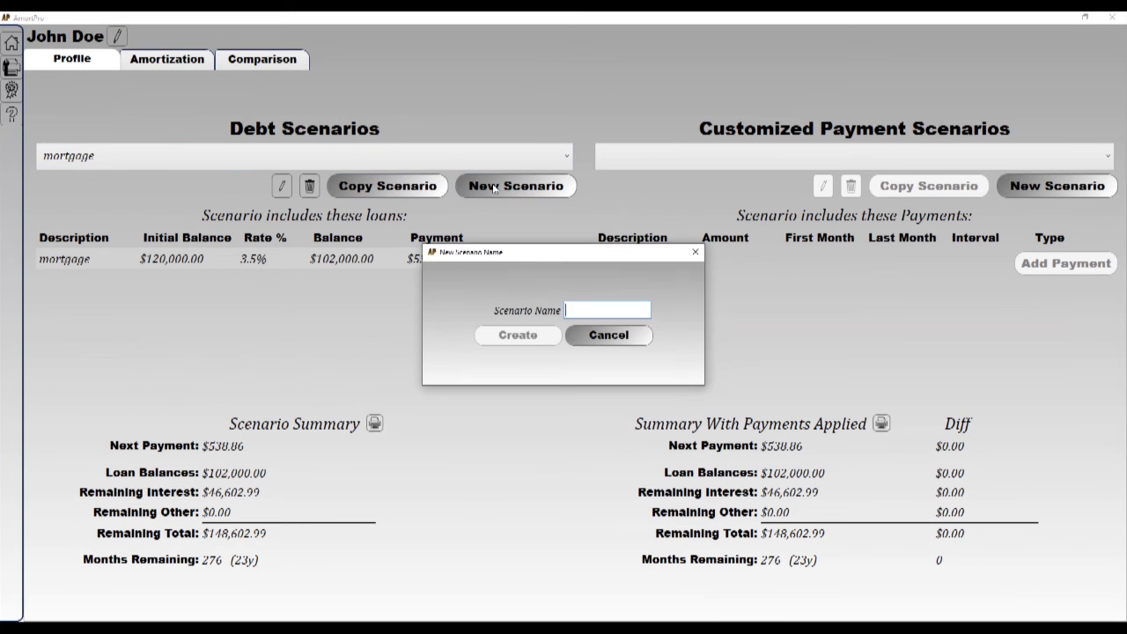
type("Credit Card")
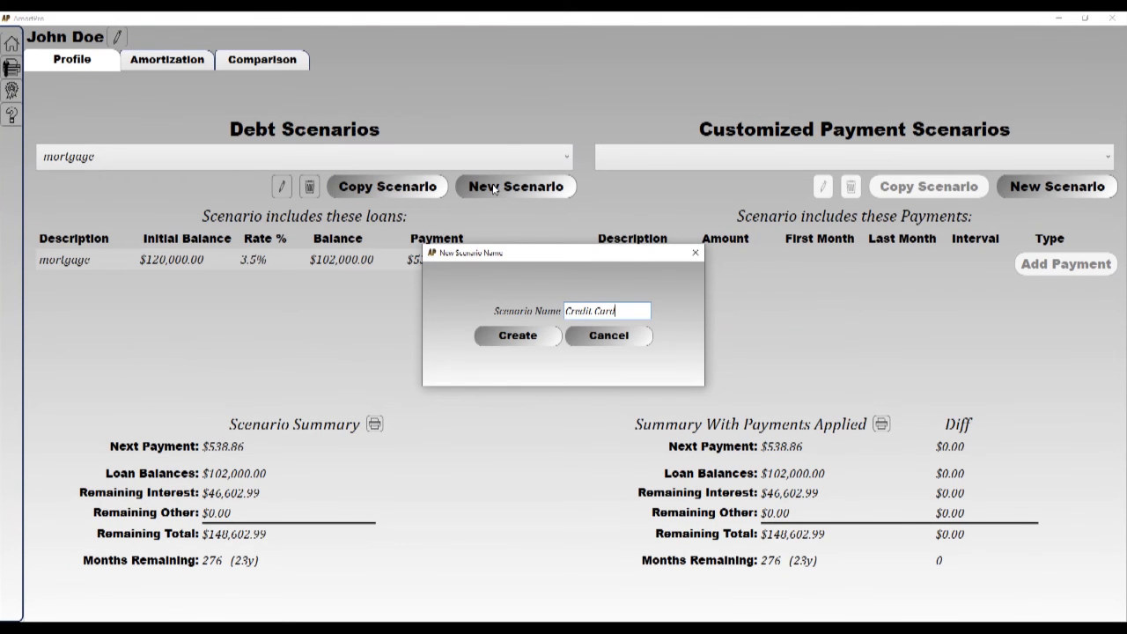
left_click(525, 338)
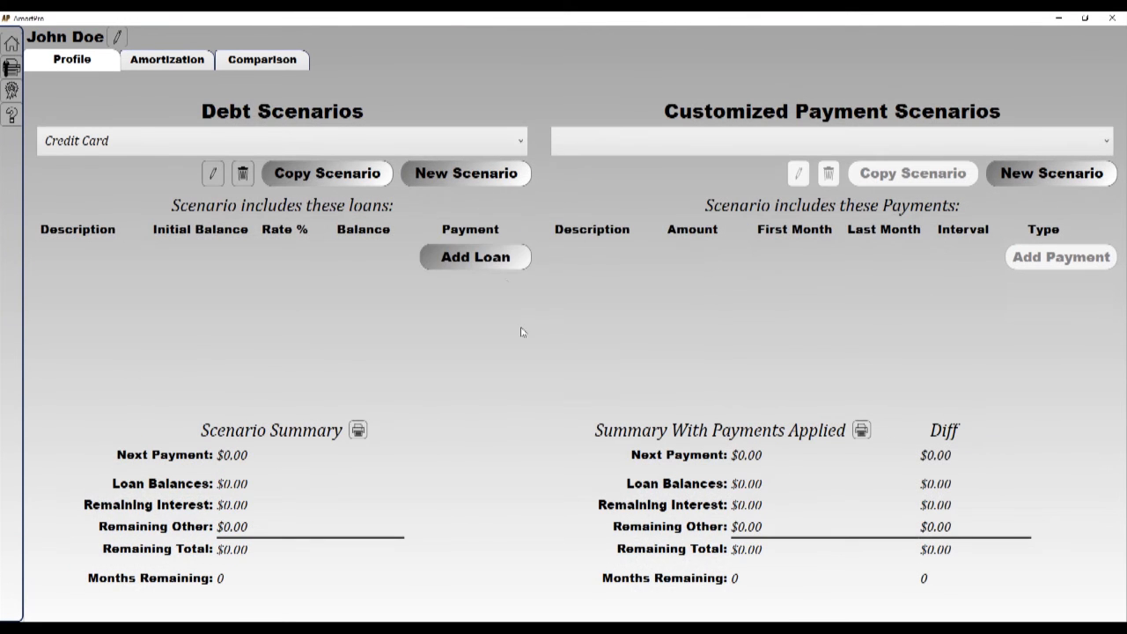
- Add a loan of type Credit Card, described as Credit Card, with initial balance $7000, rate 14% and next payment 07/2020
left_click(475, 258)
left_click(579, 219)
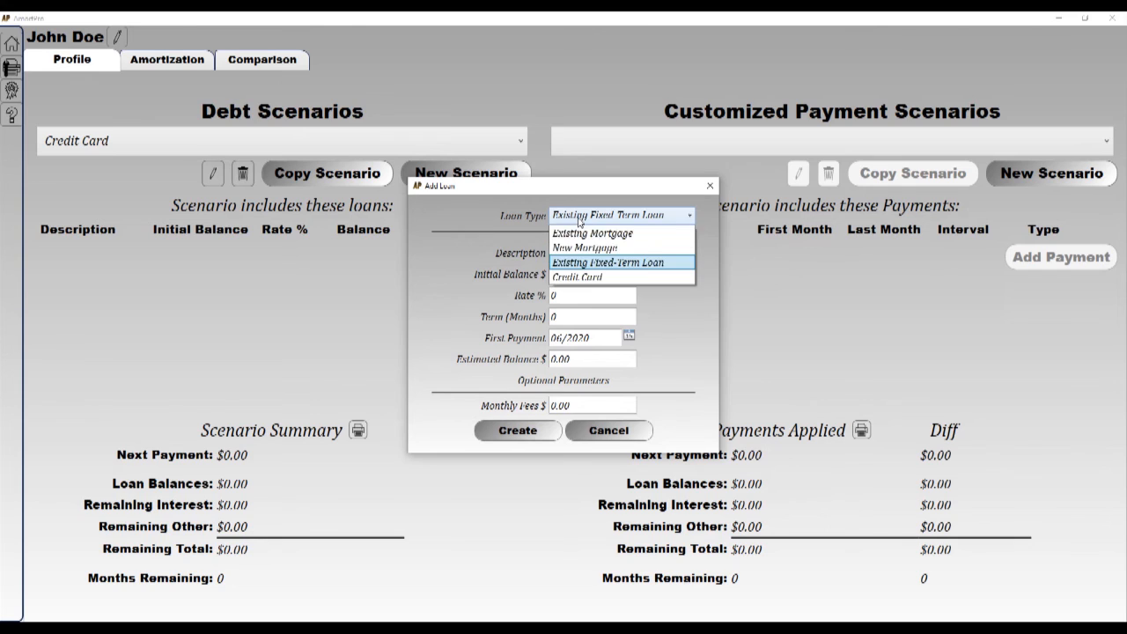
left_click(581, 276)
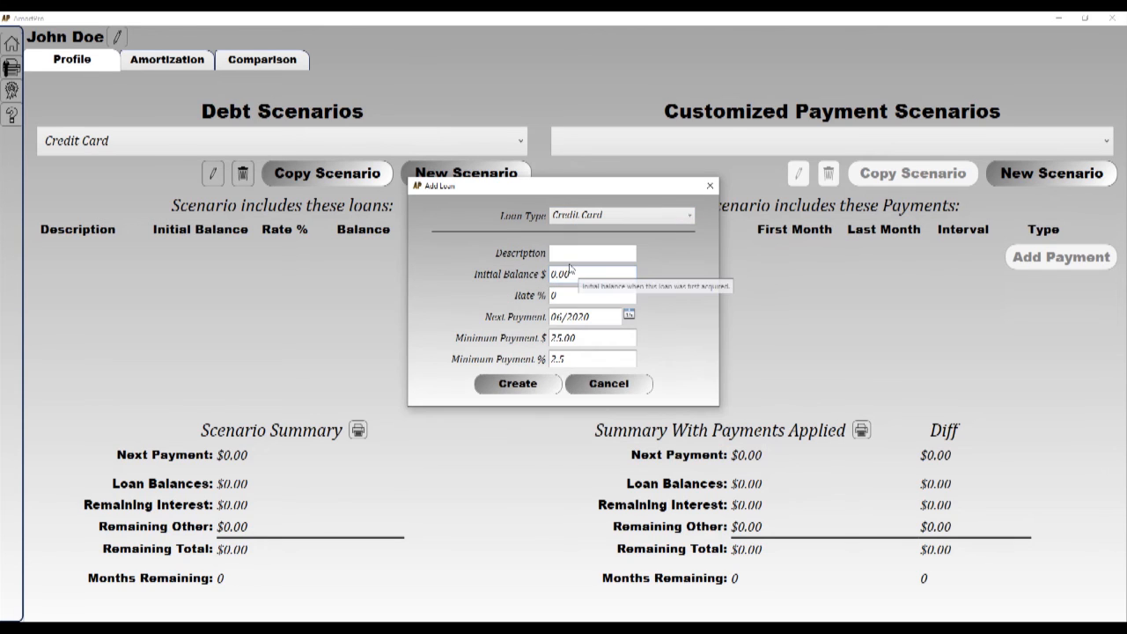
left_click(564, 255)
type("Credit Card")
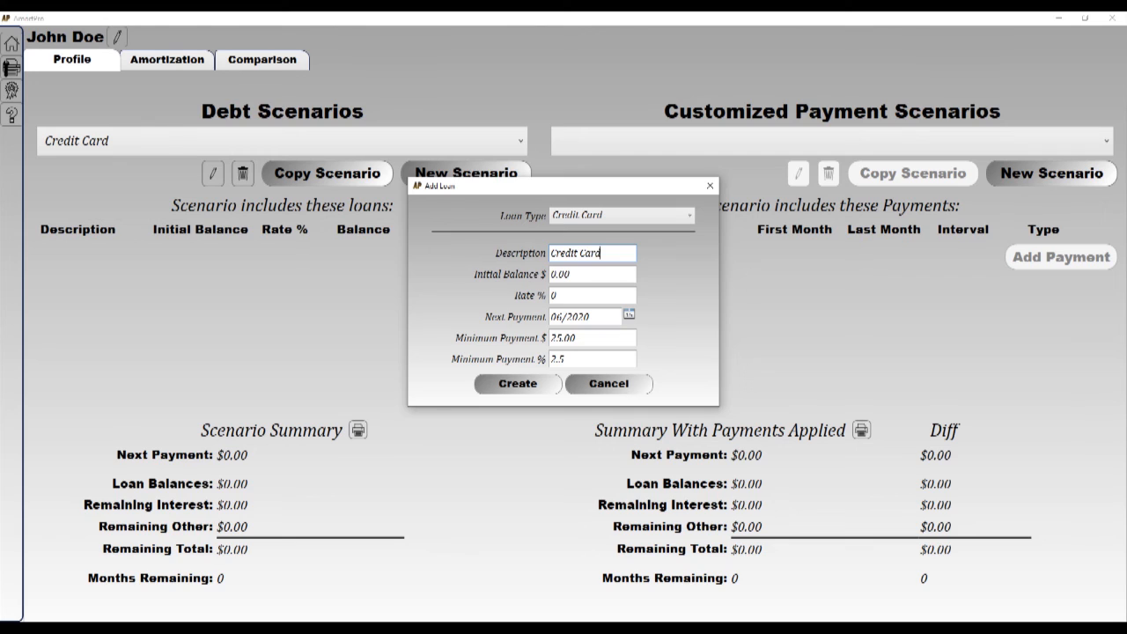
key("Tab")
type("7000")
key("Tab")
type("14")
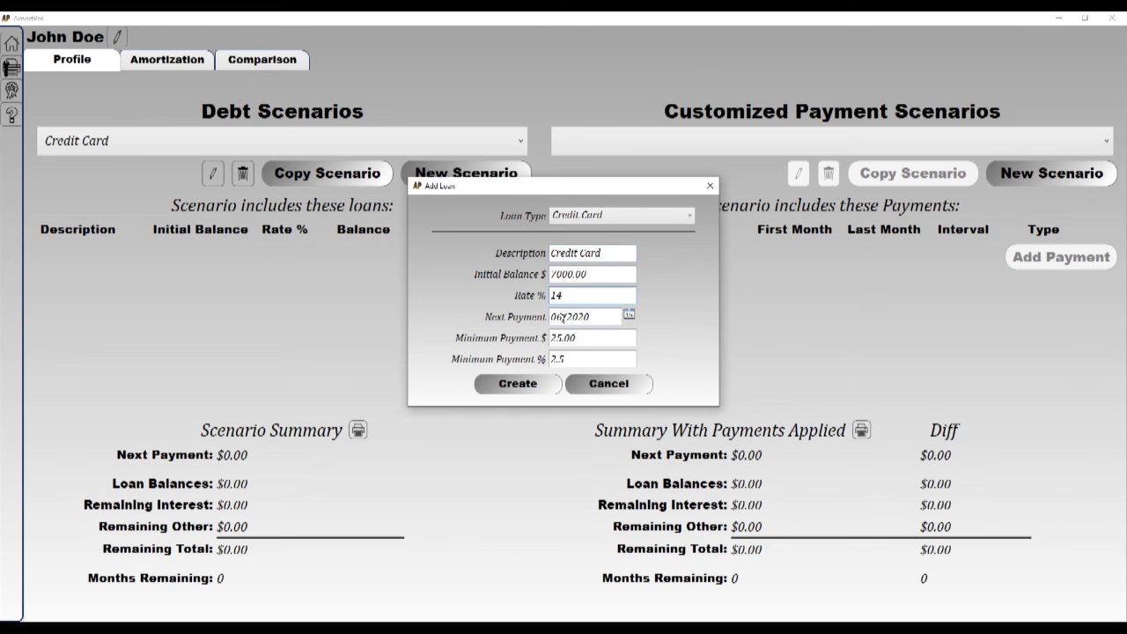
left_click(561, 317)
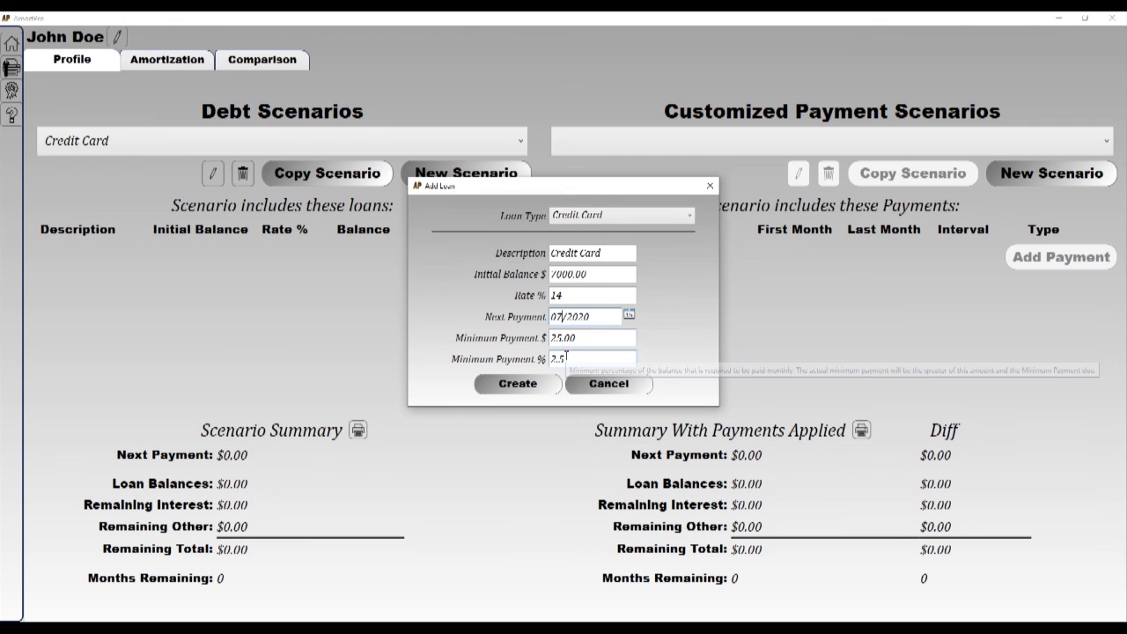
left_click(519, 384)
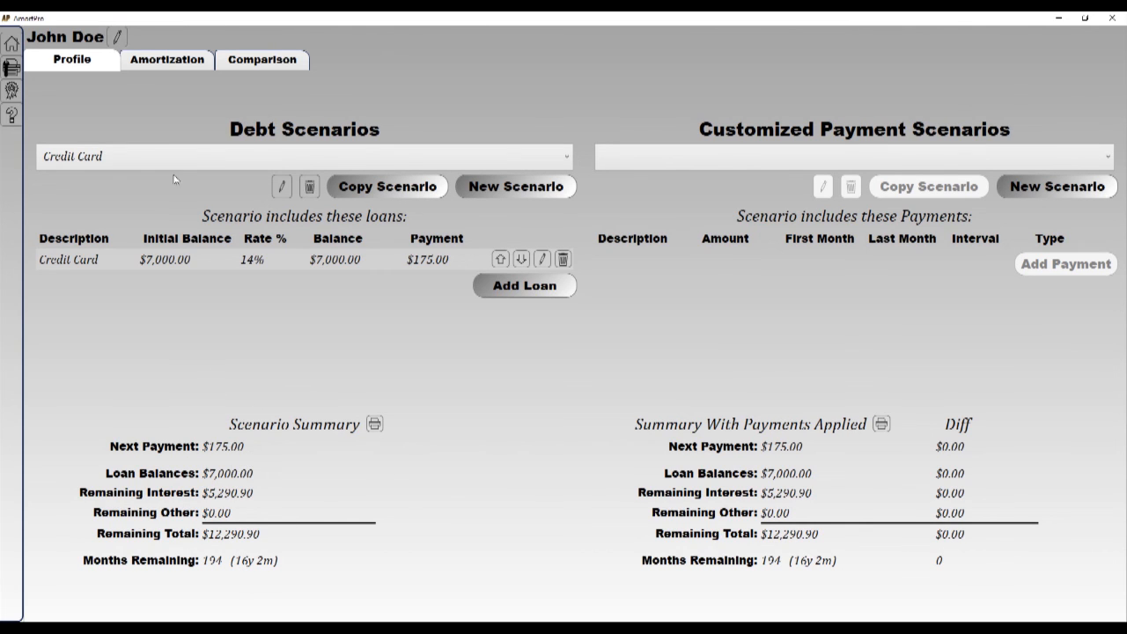
- Show the amortization of the Credit Card scenario and remove the End Balance, Total Interest and Total Paid lines from the graph
left_click(160, 62)
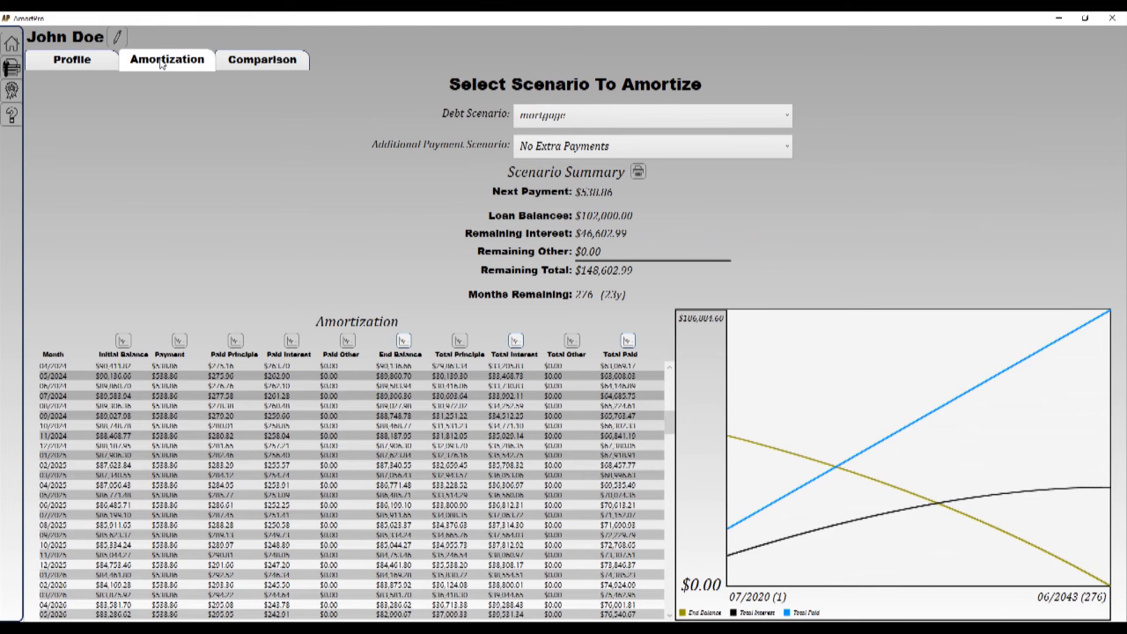
left_click(403, 343)
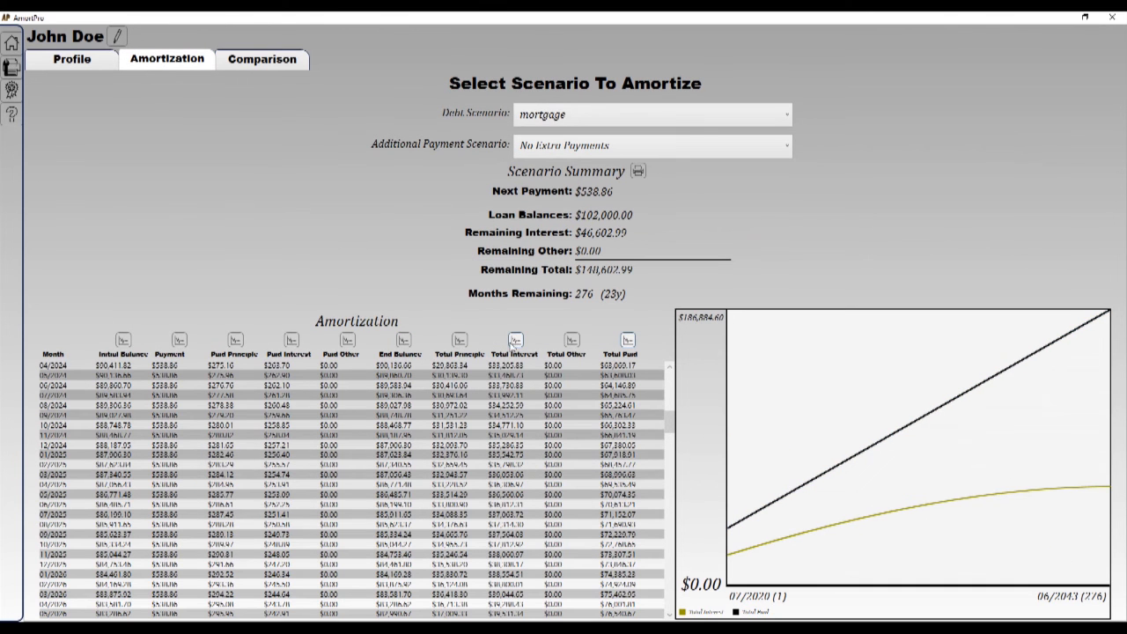
left_click(578, 120)
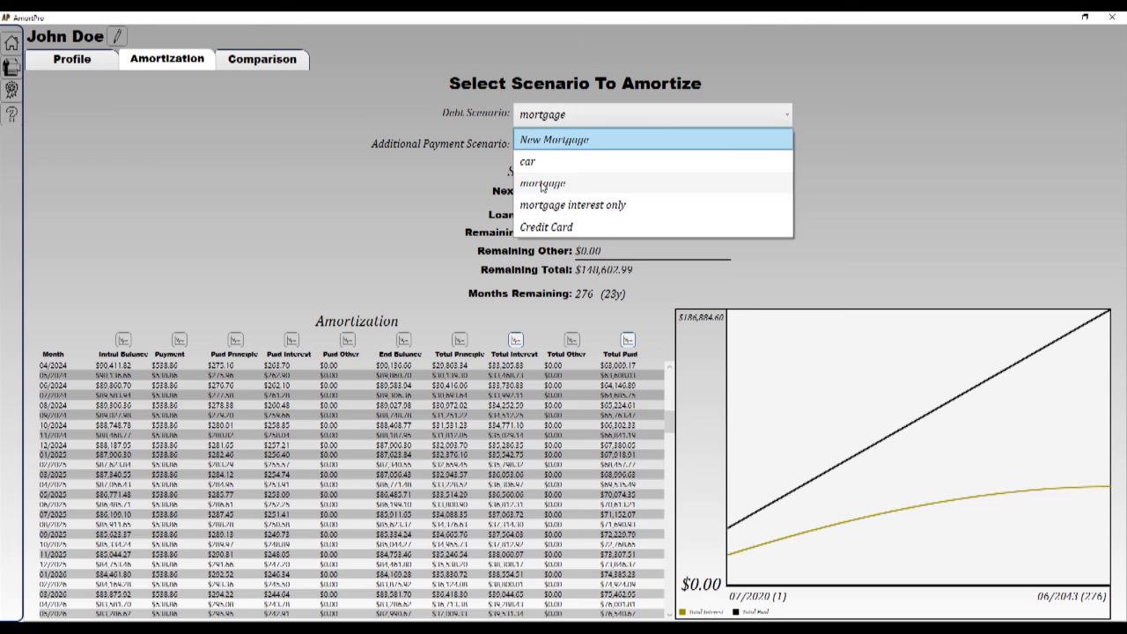
left_click(547, 227)
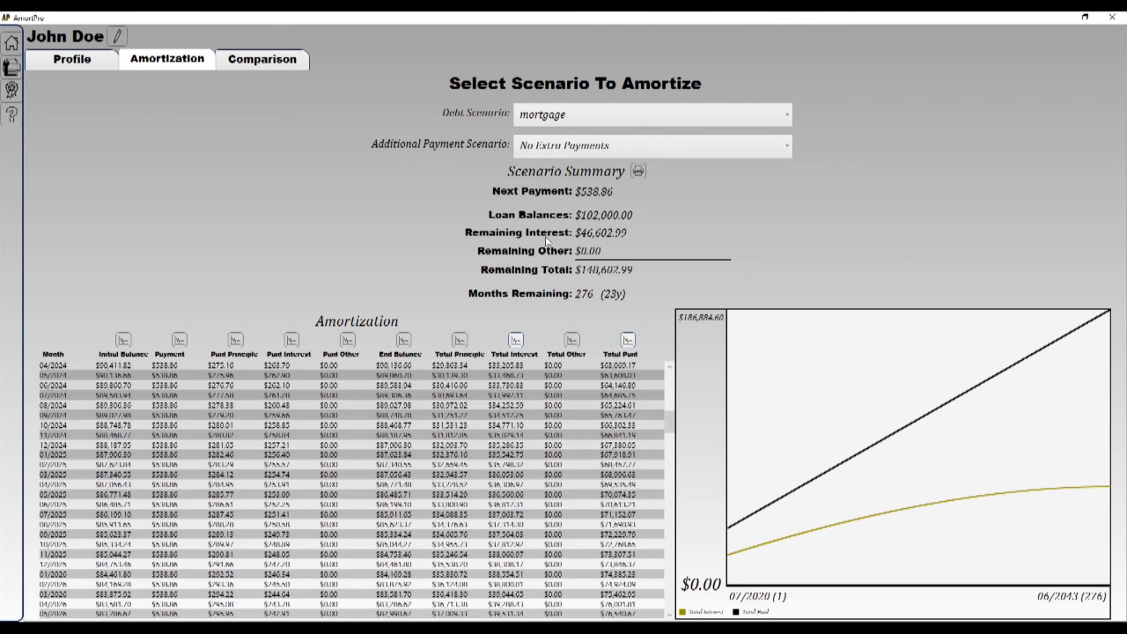
left_click(519, 343)
left_click(630, 344)
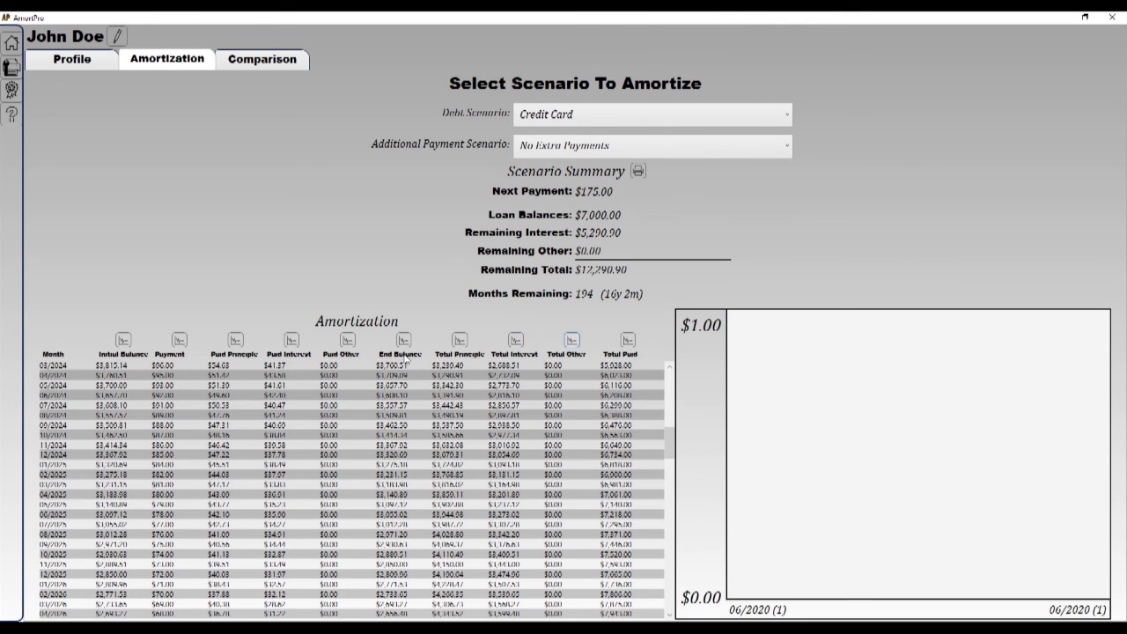
- Graph the credit card's Payment, Paid Interest and Paid Principle
left_click(180, 340)
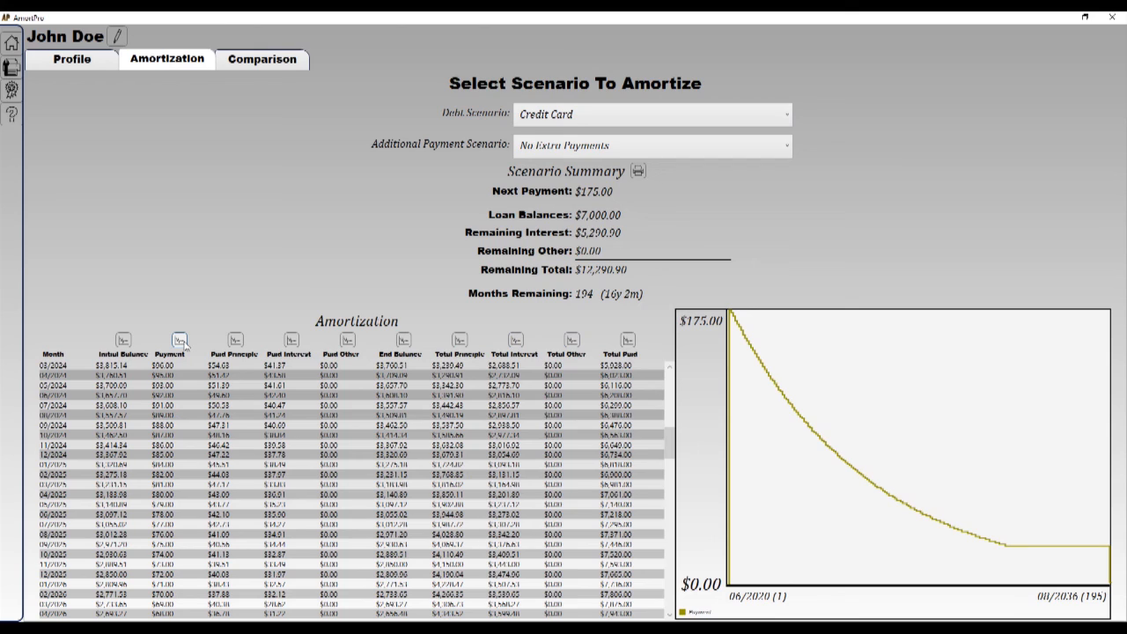
left_click(291, 340)
left_click(236, 341)
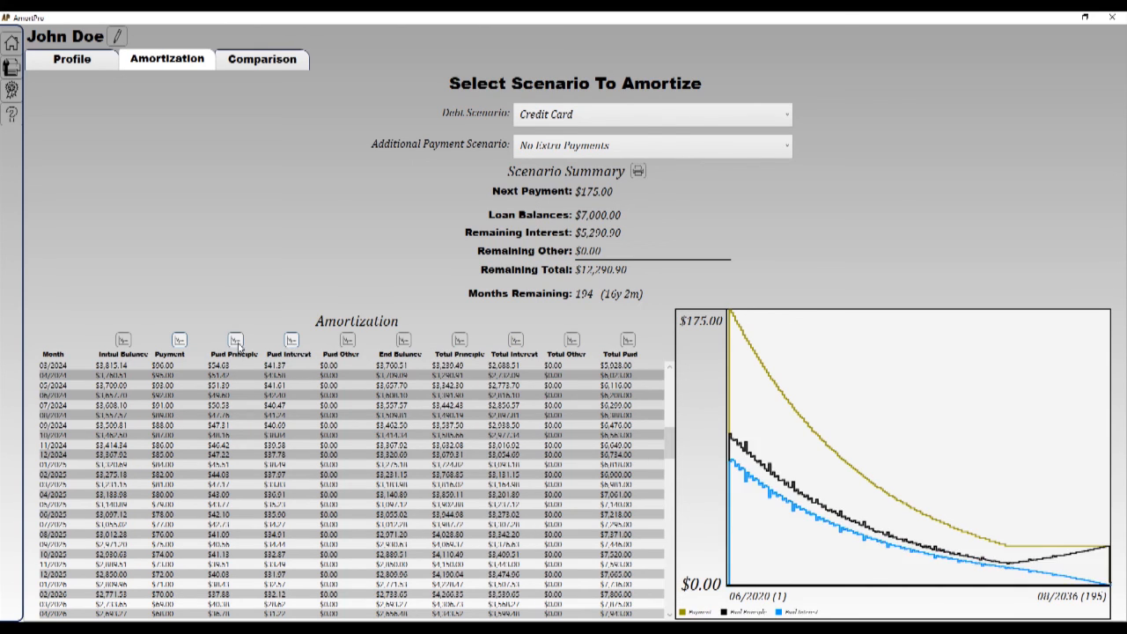